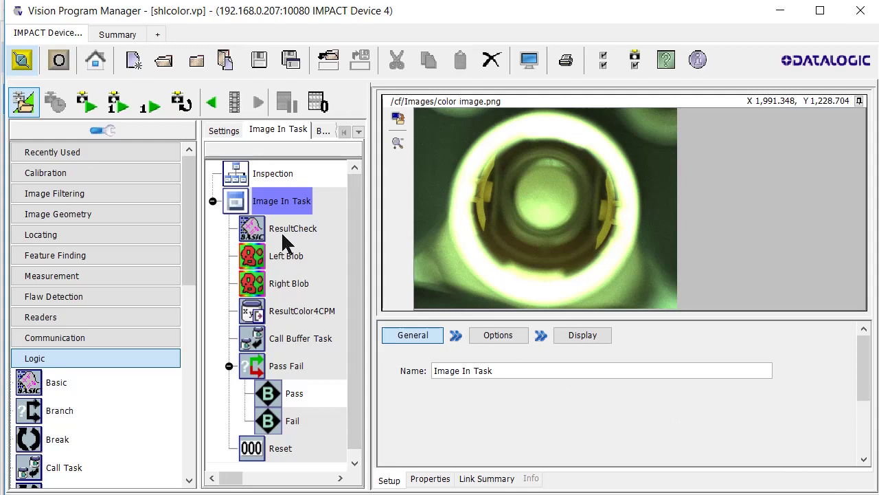
# Run the inspection once on the photo-shopped bad image and see the blob checks fail
pyautogui.click(268, 265)
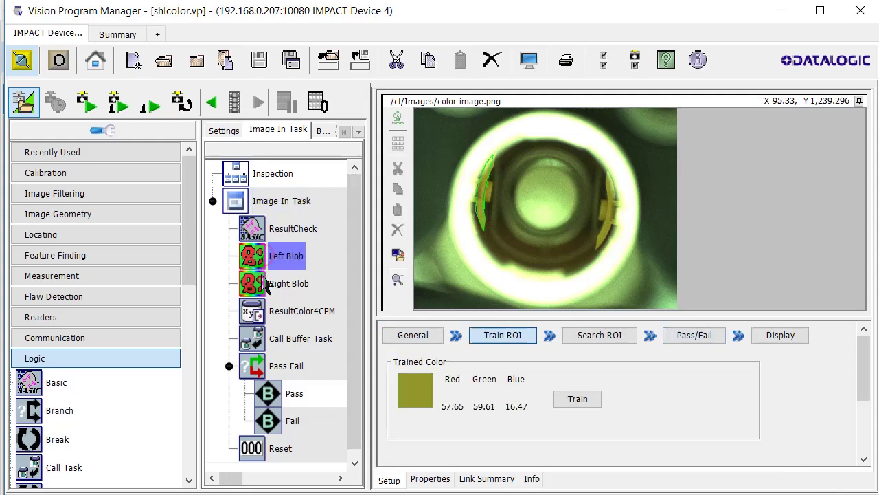
pyautogui.click(267, 287)
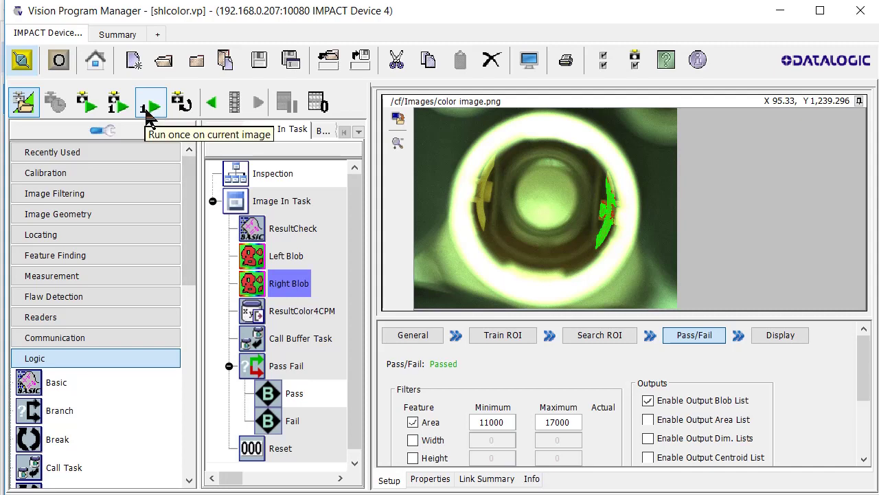
pyautogui.click(118, 104)
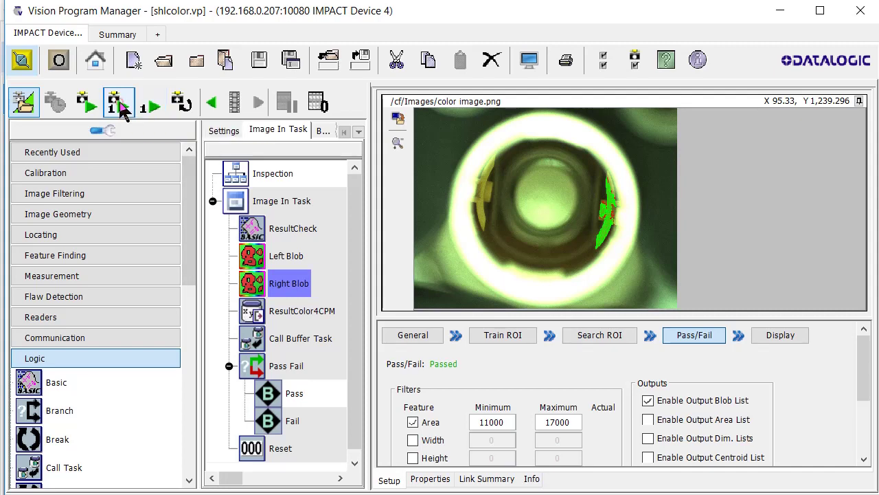
# Run once more on the good color image to see it pass, then select ResultCheck
pyautogui.click(251, 257)
pyautogui.click(253, 283)
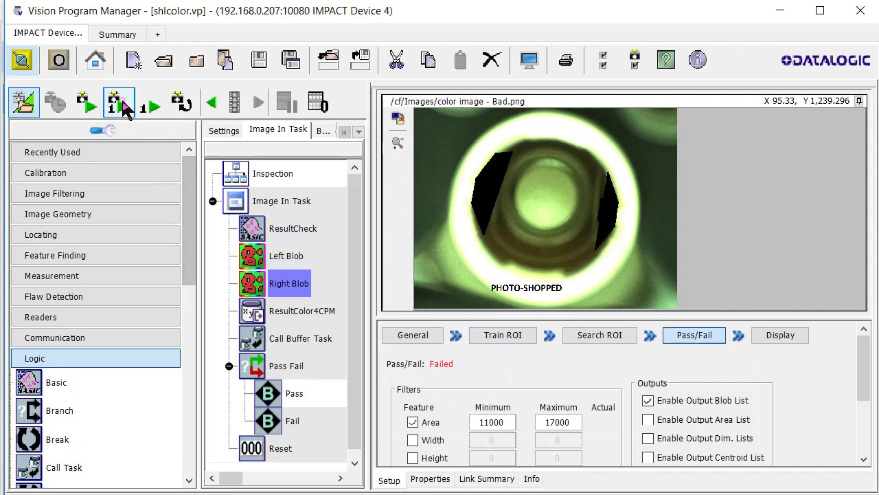
pyautogui.click(118, 104)
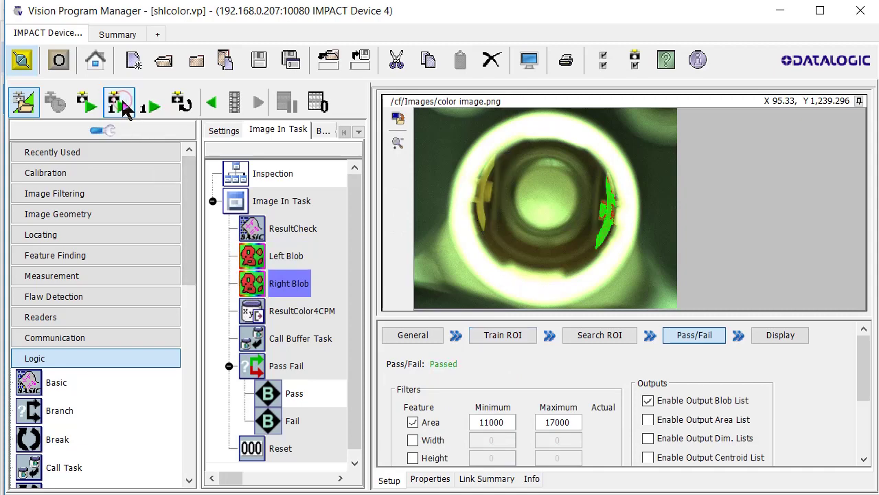
pyautogui.click(262, 237)
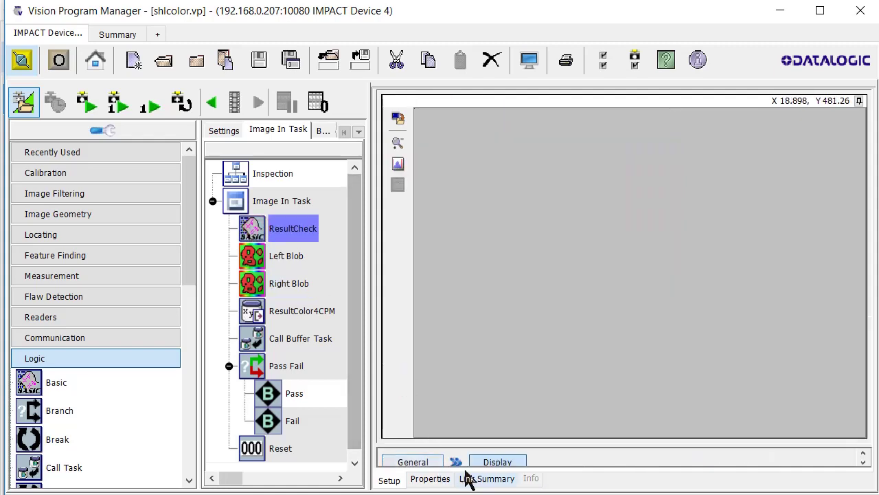
# Show ResultCheck's BASIC code for the green result color, then move ResultCheck below Right Blob
pyautogui.moveTo(710, 444); pyautogui.dragTo(710, 367)
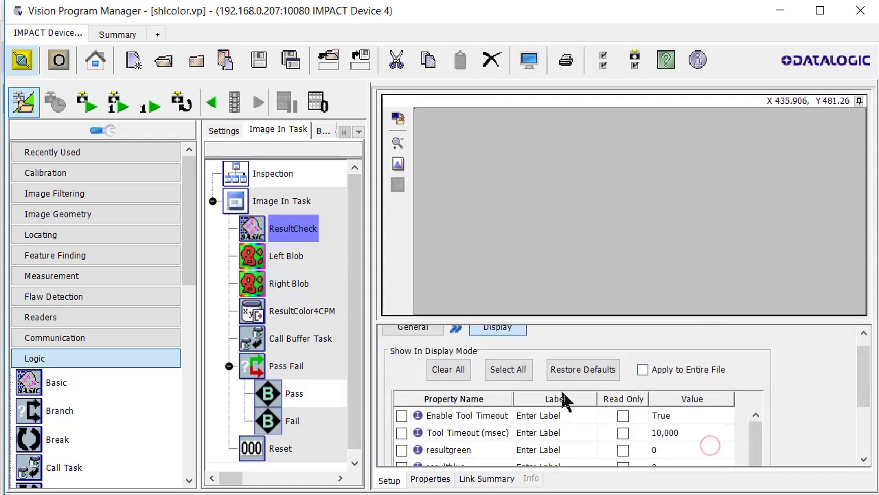
pyautogui.moveTo(862, 370); pyautogui.dragTo(866, 455)
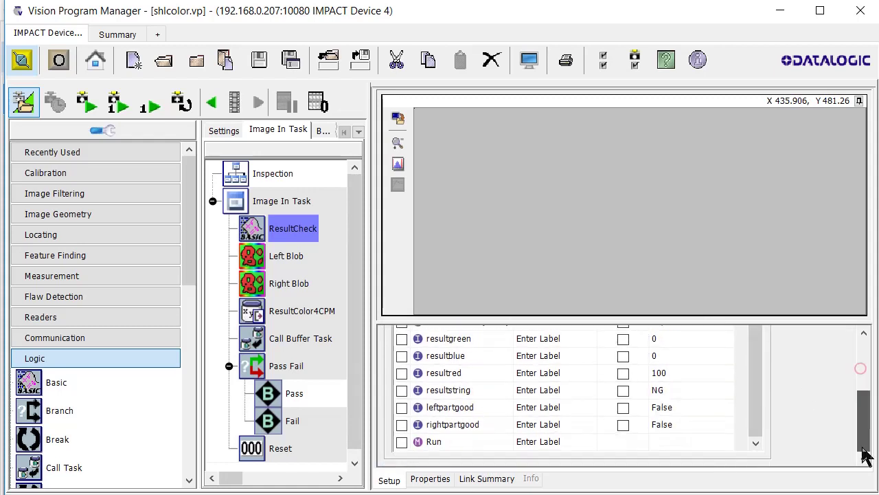
pyautogui.click(426, 480)
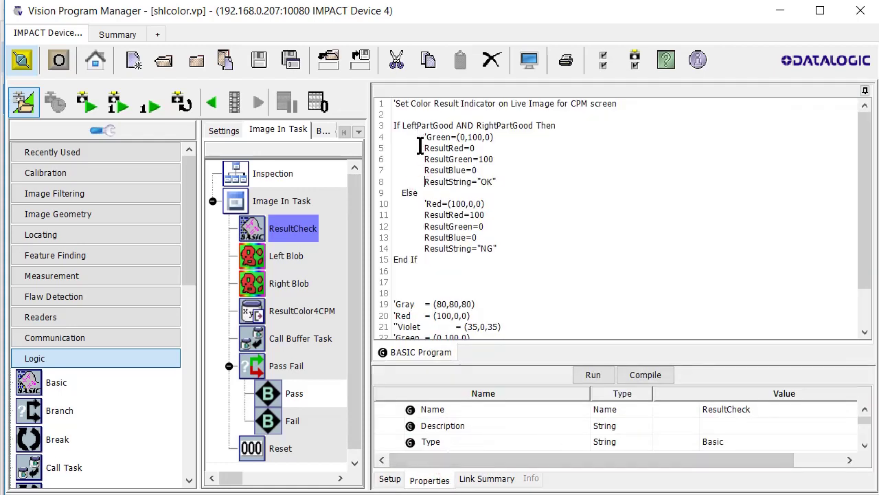
pyautogui.moveTo(423, 147); pyautogui.dragTo(514, 165)
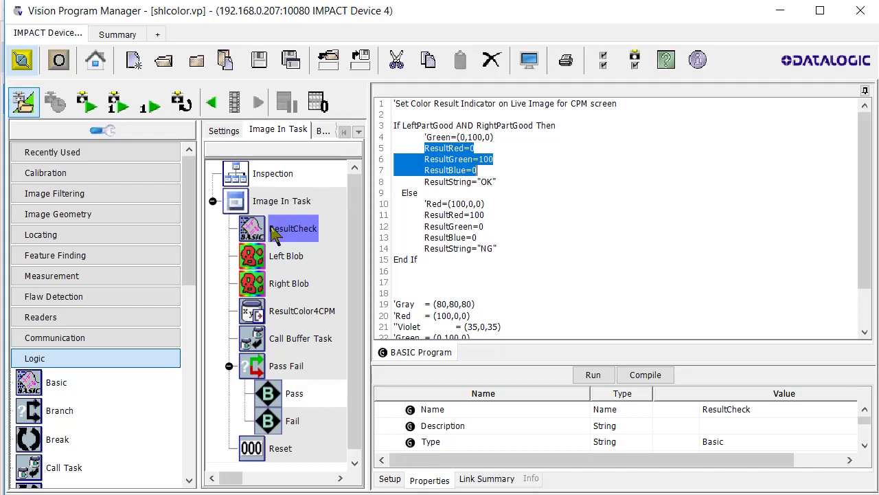
pyautogui.moveTo(302, 260); pyautogui.dragTo(289, 296)
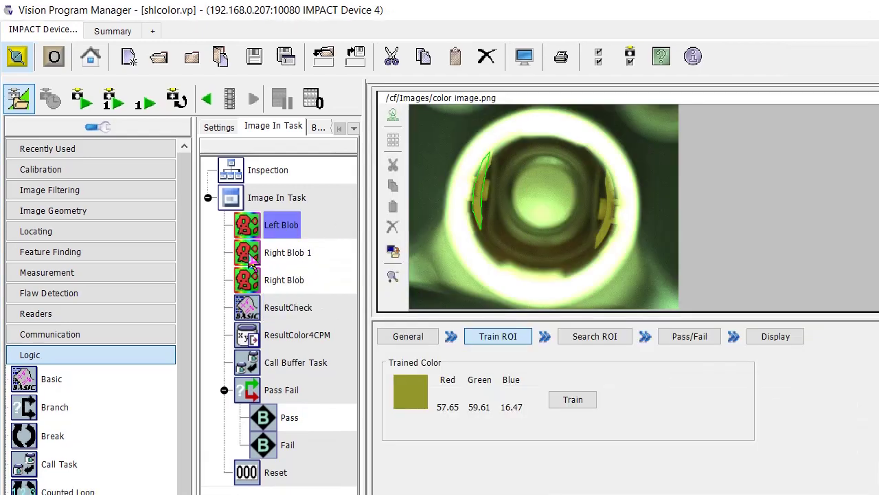
# Reshape Right Blob 1's train arc on the right yellow tab and retrain to R 54.12, G 56.08, B 14.9
pyautogui.click(250, 254)
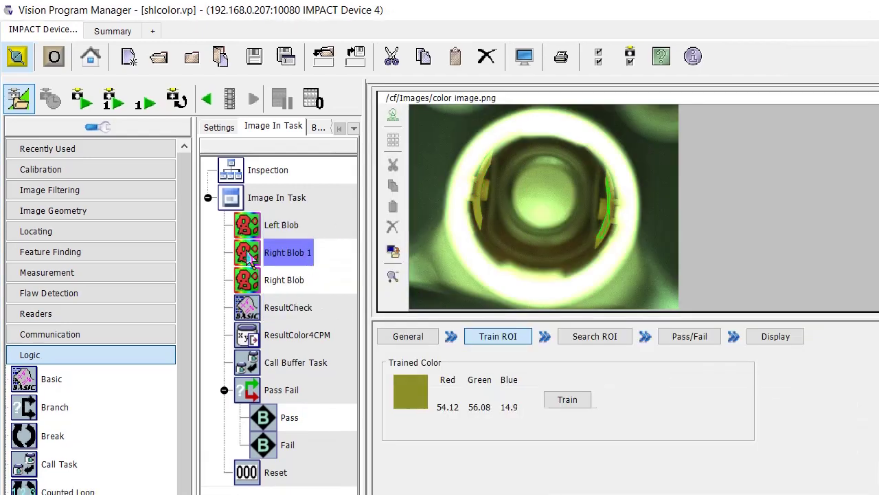
pyautogui.click(484, 337)
pyautogui.click(607, 229)
pyautogui.doubleClick(609, 236)
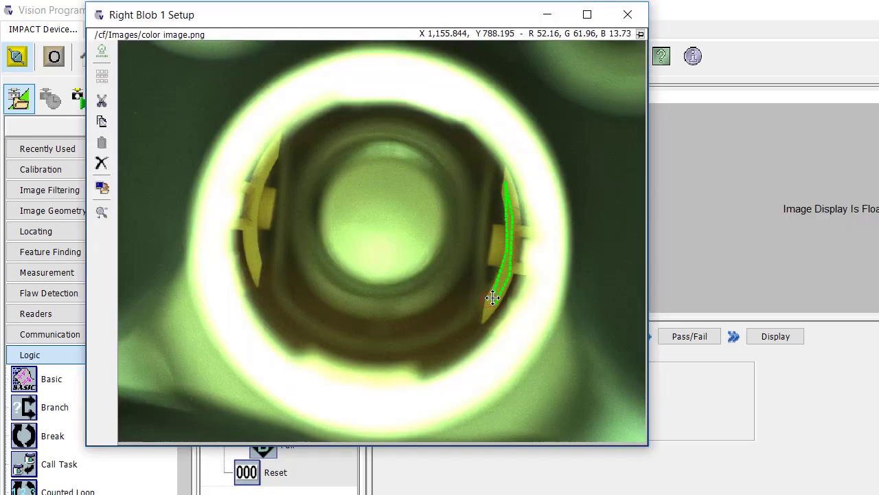
pyautogui.moveTo(492, 297); pyautogui.dragTo(510, 281)
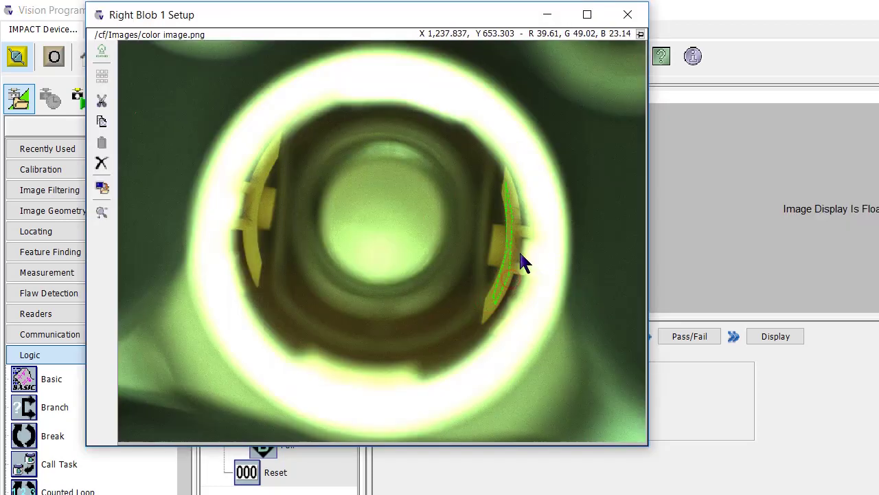
pyautogui.click(501, 185)
pyautogui.click(628, 14)
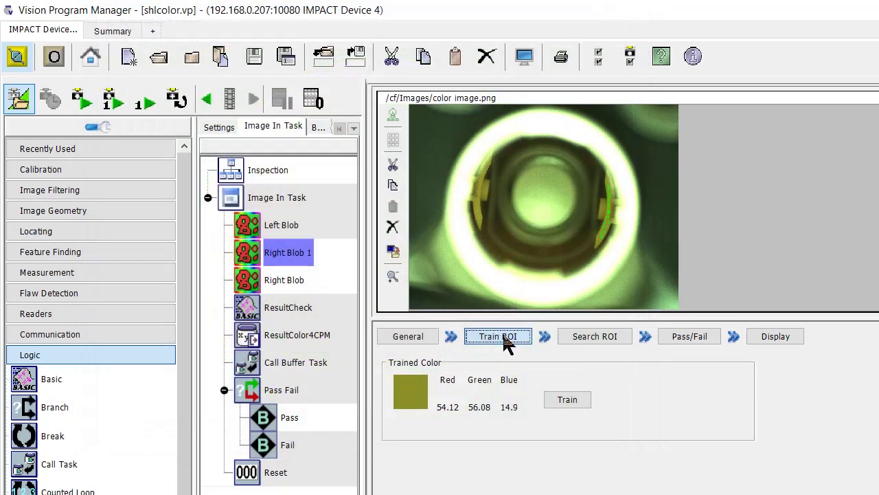
pyautogui.click(567, 402)
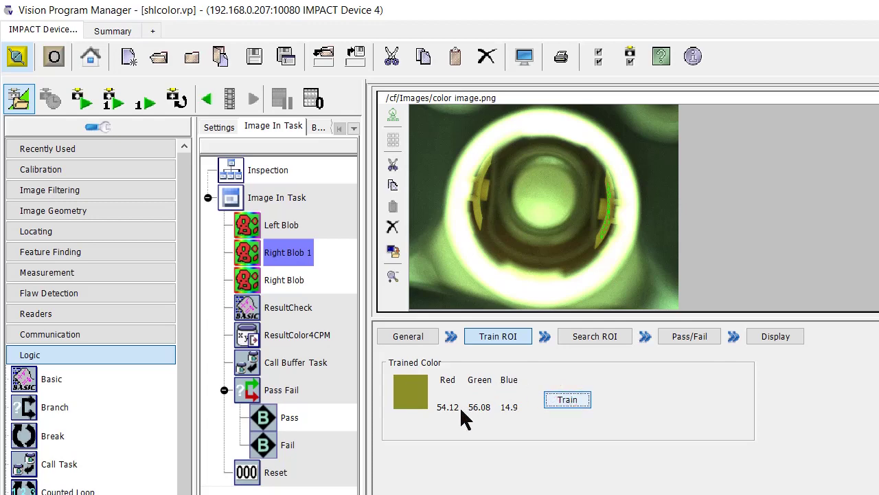
# Delete Right Blob 1's rectangular search region
pyautogui.click(606, 337)
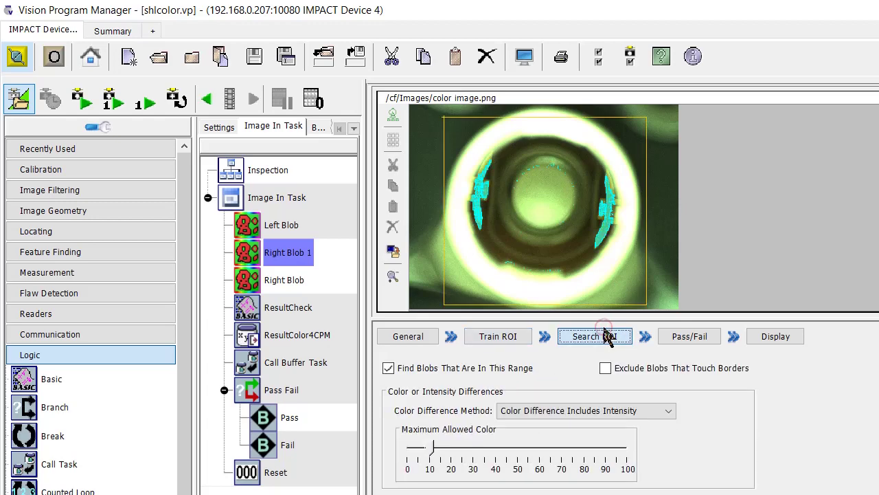
pyautogui.click(445, 116)
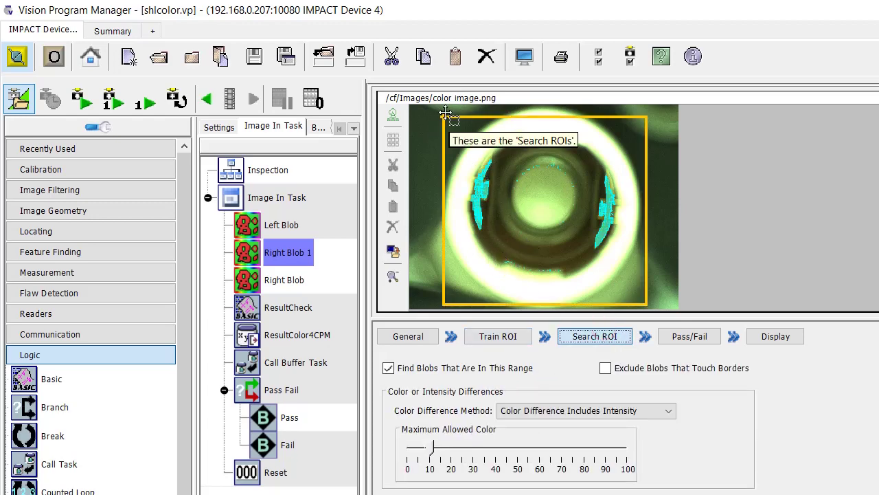
pyautogui.press('Delete')
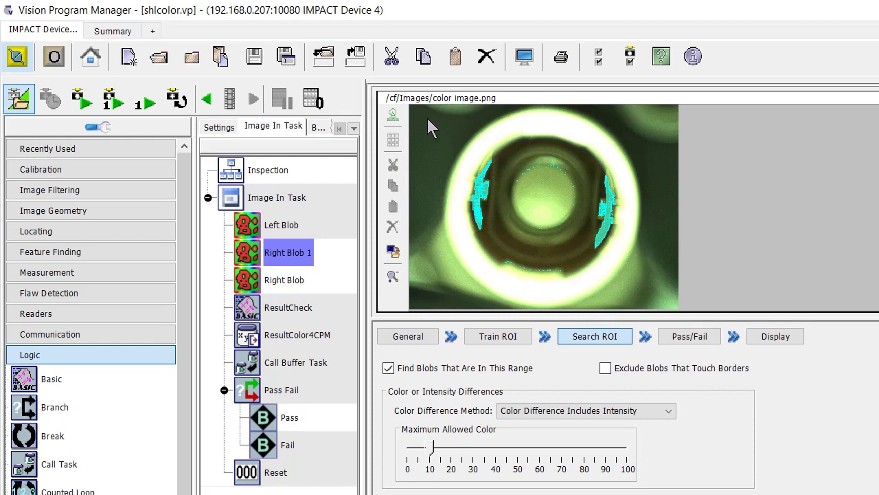
# Draw a circular search region and size it around the bright ring enclosing both yellow tabs
pyautogui.click(393, 115)
pyautogui.click(399, 160)
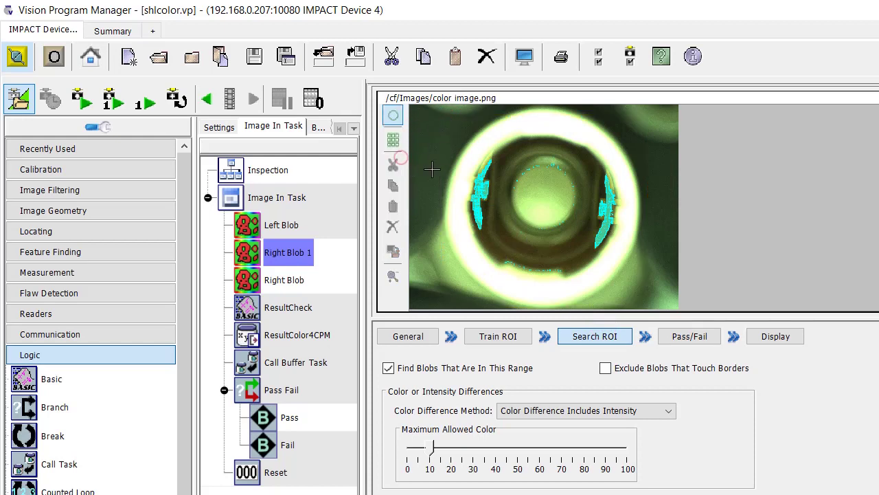
pyautogui.click(527, 204)
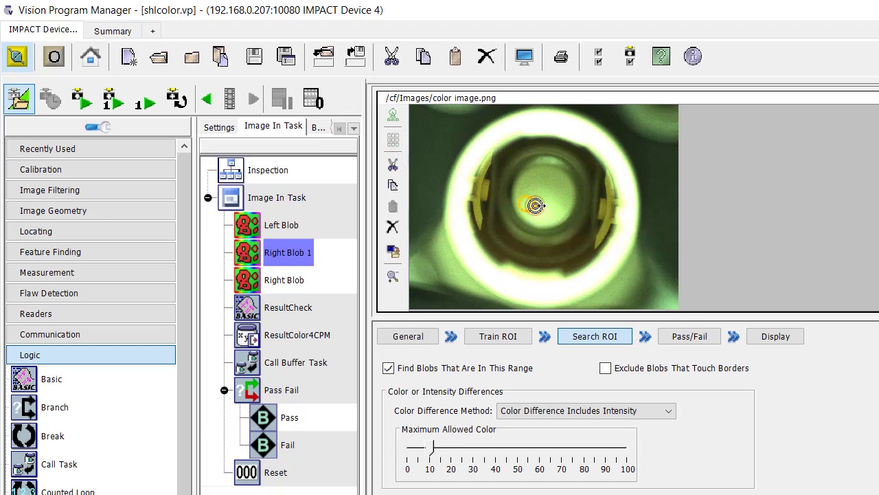
pyautogui.moveTo(534, 205); pyautogui.dragTo(568, 203)
pyautogui.moveTo(495, 172)
pyautogui.mouseDown()
pyautogui.moveTo(524, 173)
pyautogui.moveTo(485, 163)
pyautogui.moveTo(485, 178)
pyautogui.mouseUp()
pyautogui.moveTo(557, 206); pyautogui.dragTo(612, 205)
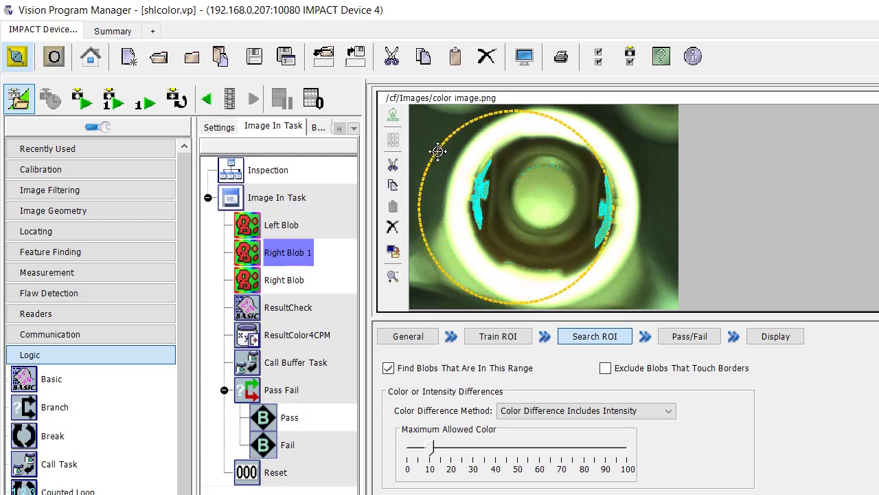
pyautogui.moveTo(436, 150); pyautogui.dragTo(461, 148)
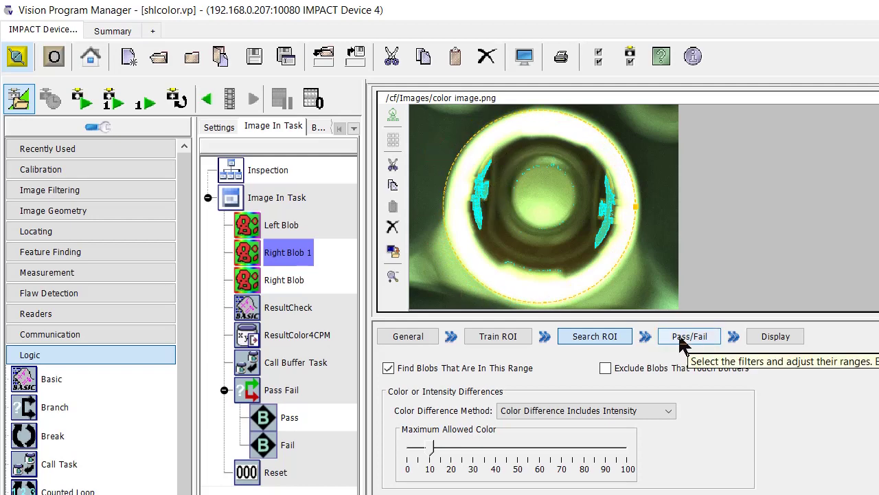
# Give Right Blob 1 an Area pass/fail filter of 11000 to 17000 so it reports Passed
pyautogui.click(497, 336)
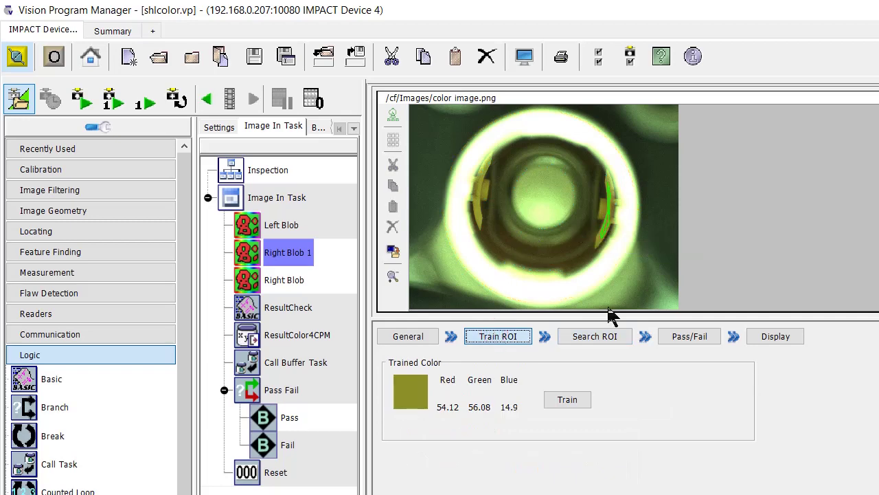
pyautogui.click(602, 337)
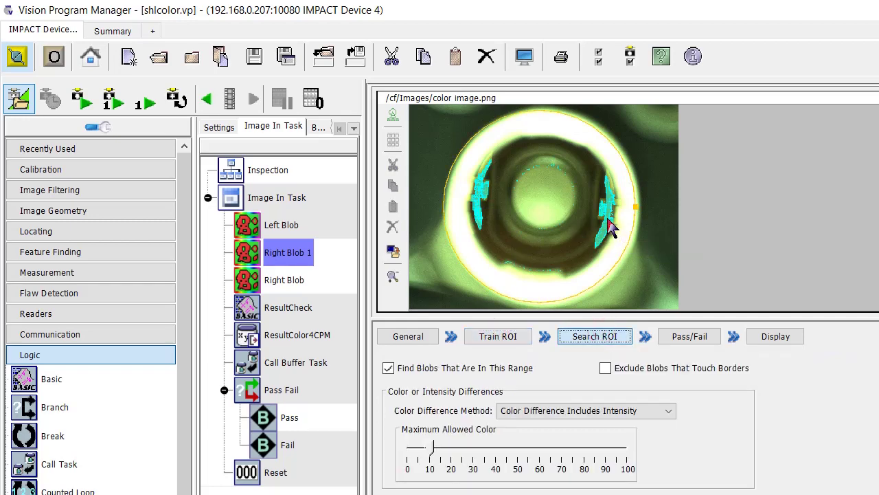
pyautogui.click(694, 339)
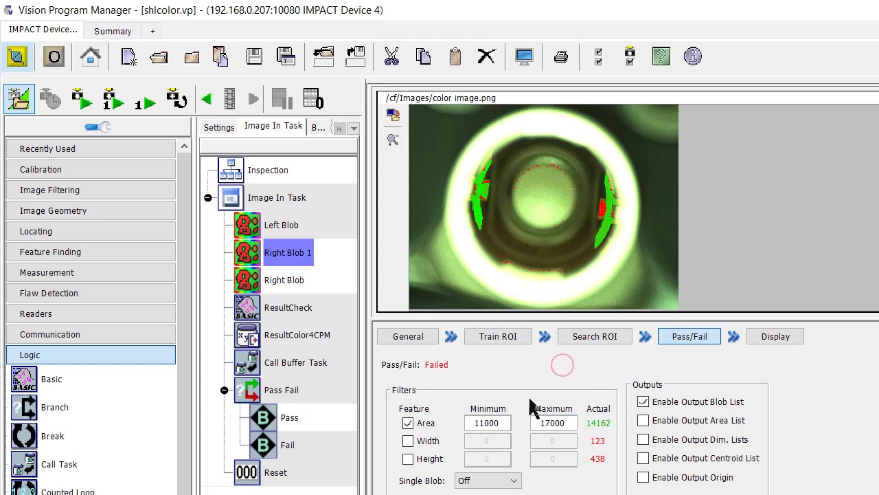
pyautogui.click(691, 340)
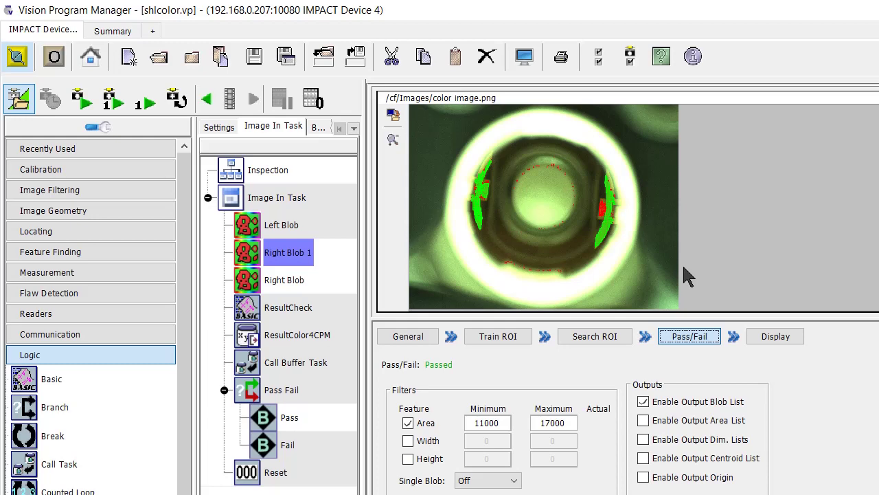
# Delete the extra Right Blob 1 tool and select ResultCheck
pyautogui.press('Delete')
pyautogui.click(260, 232)
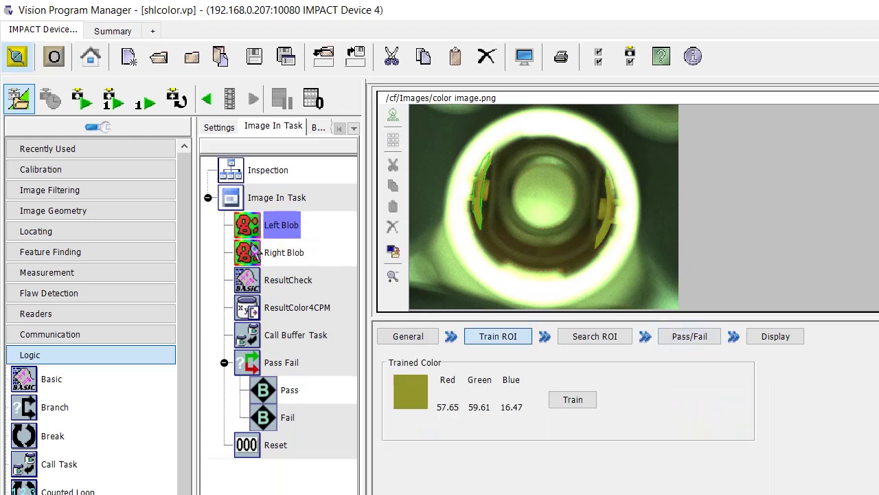
pyautogui.click(255, 251)
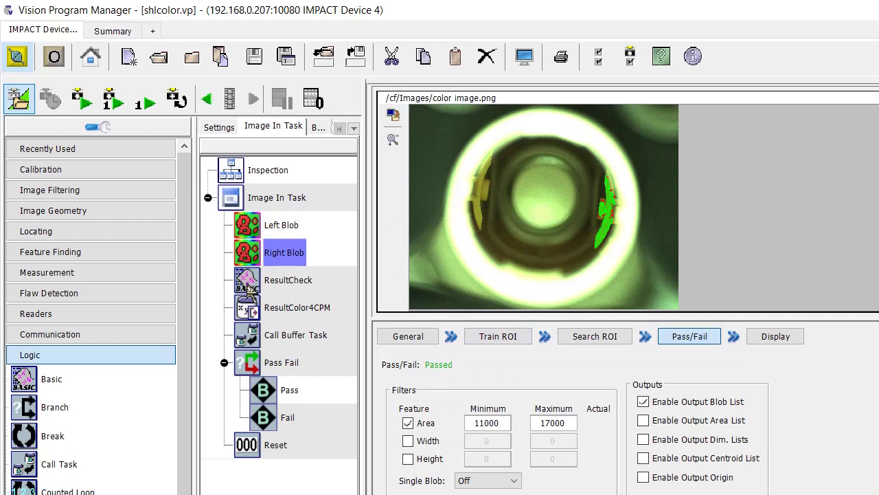
pyautogui.click(269, 289)
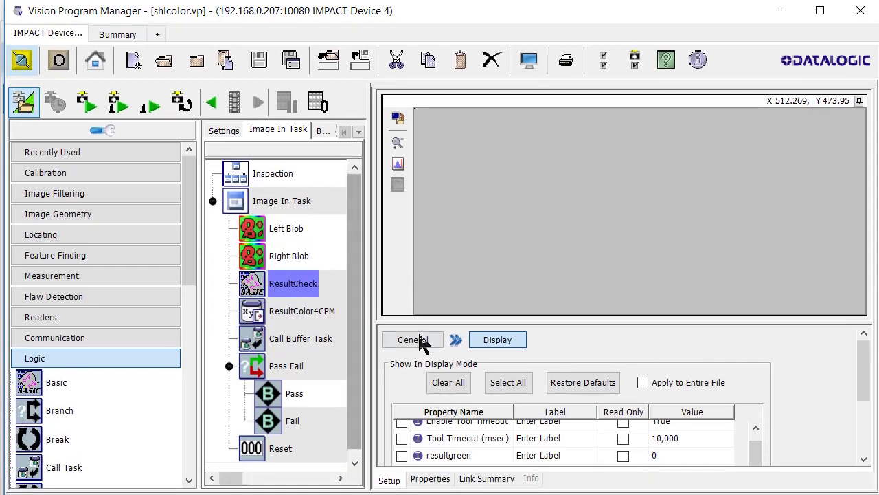
# Display ResultCheck's BASIC code and point out the LeftPartGood condition on line 3
pyautogui.click(430, 479)
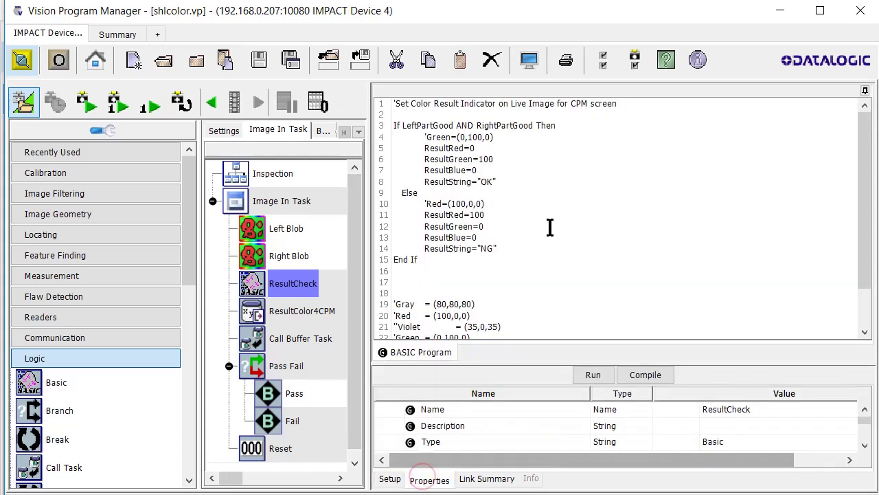
pyautogui.moveTo(548, 299); pyautogui.dragTo(407, 93)
pyautogui.click(505, 169)
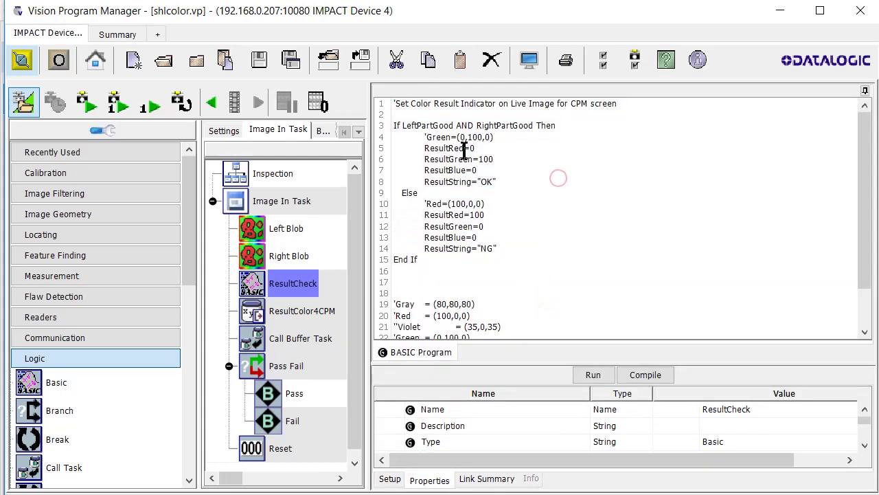
pyautogui.moveTo(402, 125); pyautogui.dragTo(420, 125)
pyautogui.click(431, 133)
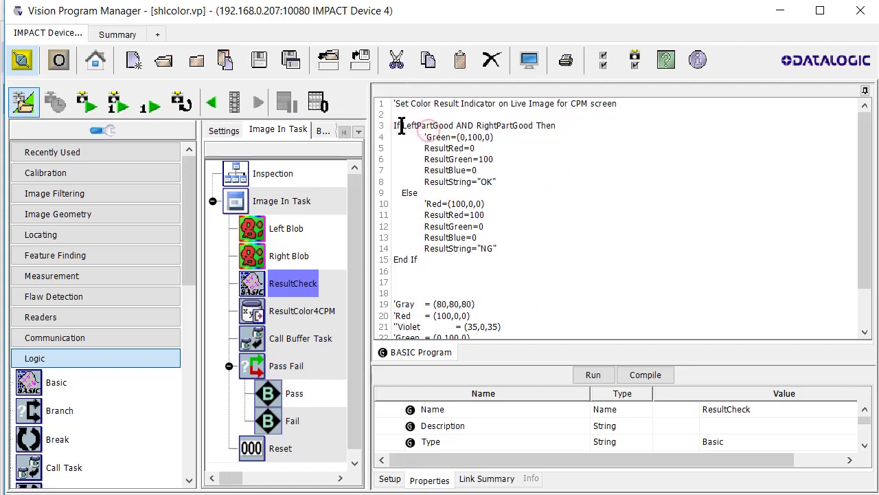
pyautogui.click(402, 127)
# Compile the BASIC program, which adds the new rightpartgood Boolean input
pyautogui.click(647, 378)
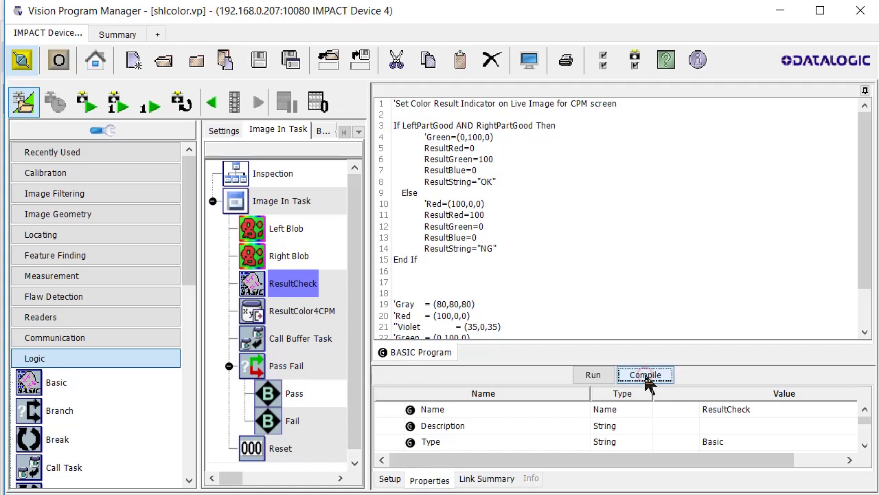
pyautogui.moveTo(864, 419); pyautogui.dragTo(863, 440)
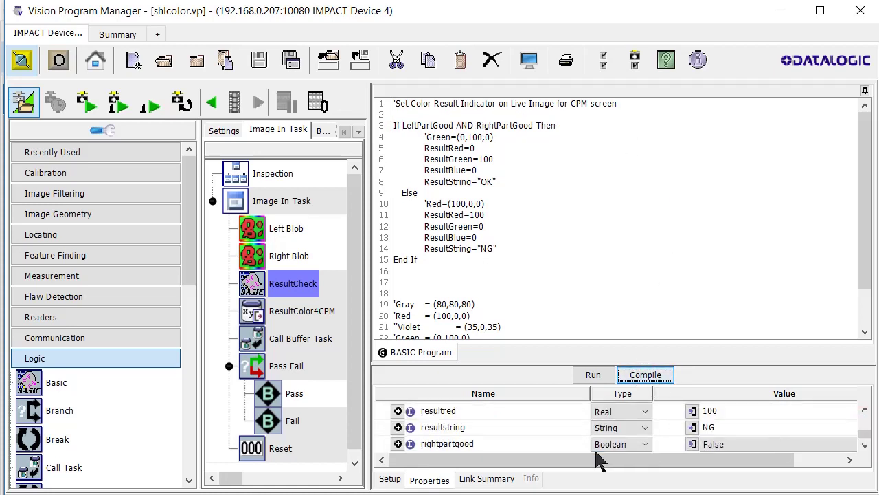
pyautogui.click(450, 444)
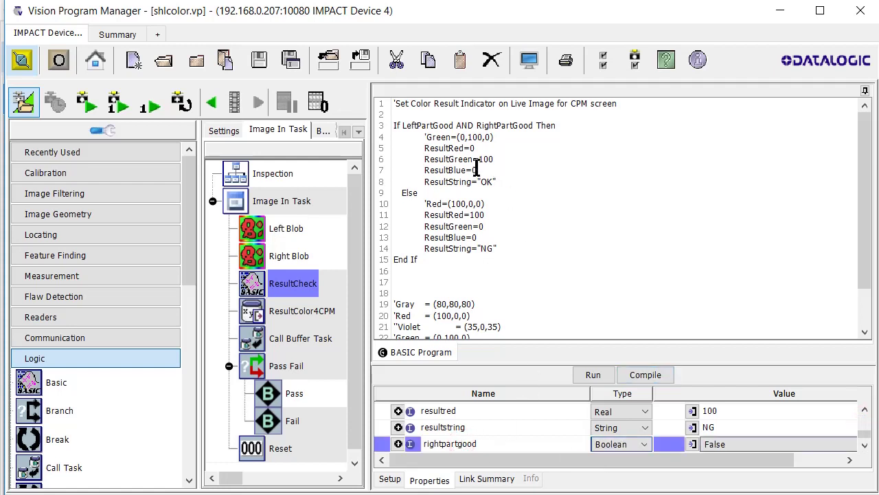
# Review the LeftPartGood AND RightPartGood condition, its green color lines and the OK string
pyautogui.moveTo(402, 127); pyautogui.dragTo(575, 124)
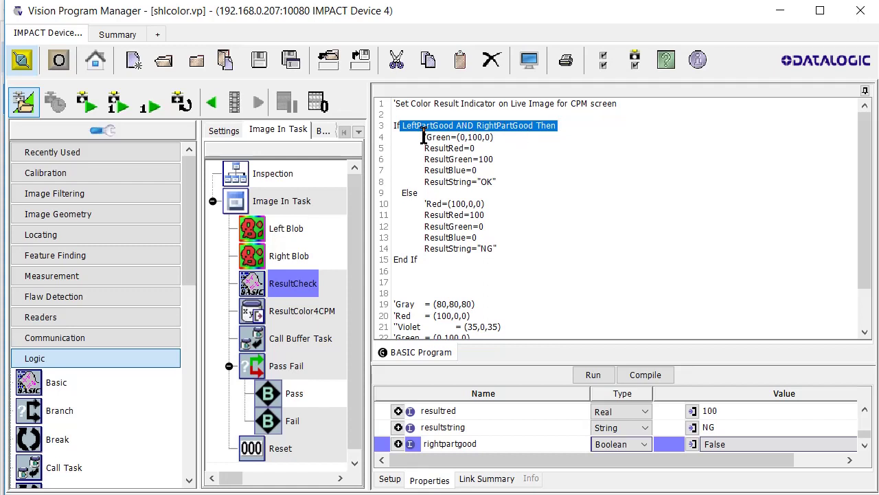
pyautogui.moveTo(424, 137); pyautogui.dragTo(515, 136)
pyautogui.moveTo(434, 148); pyautogui.dragTo(495, 147)
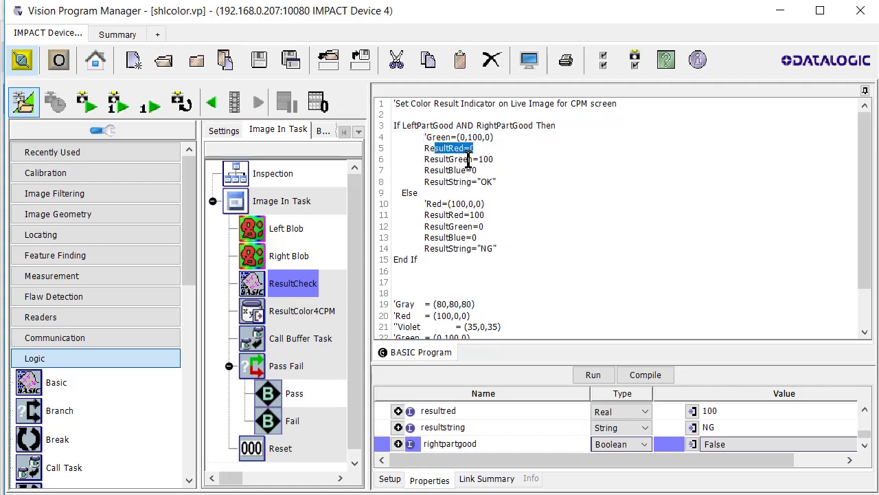
pyautogui.click(474, 160)
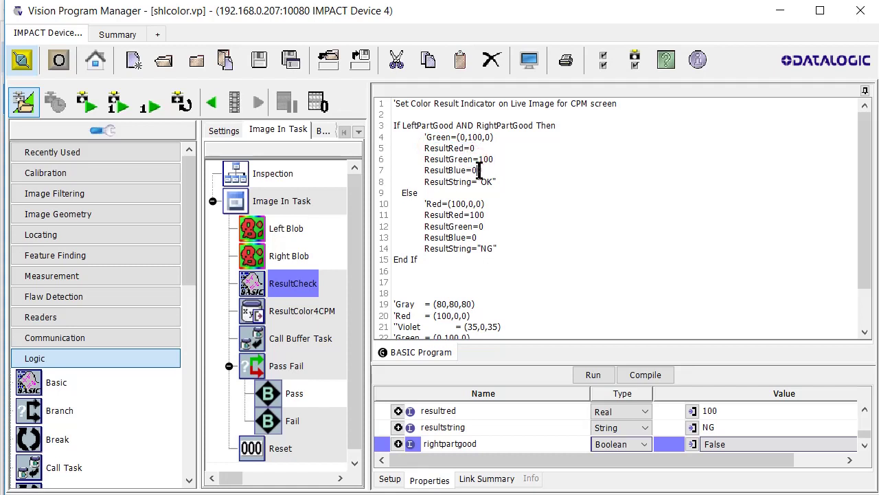
pyautogui.click(481, 170)
pyautogui.moveTo(427, 183); pyautogui.dragTo(505, 184)
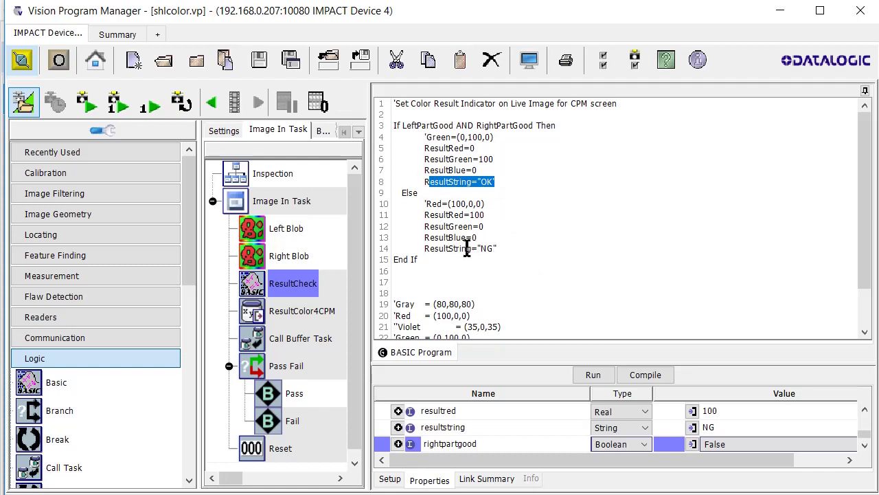
# Review the NG result string on line 14 and the OK branch on lines 4–8
pyautogui.moveTo(476, 248); pyautogui.dragTo(506, 249)
pyautogui.click(507, 249)
pyautogui.scroll(-2, 518, 277)
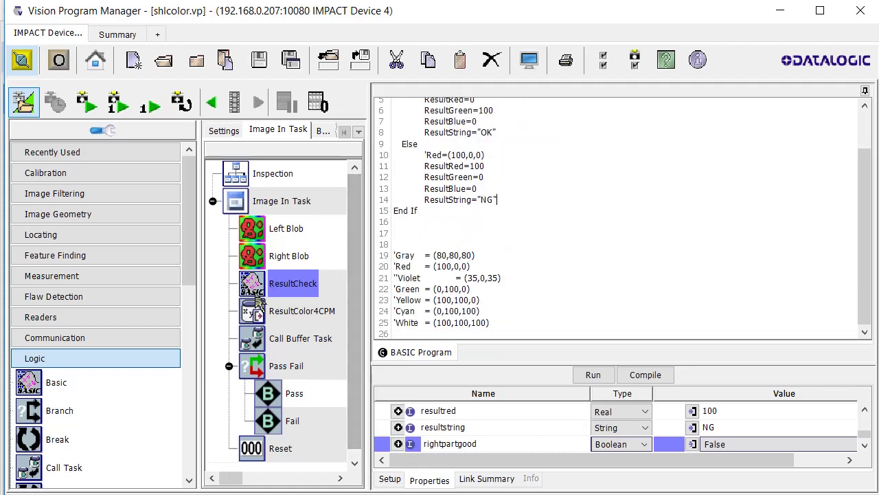
pyautogui.click(278, 364)
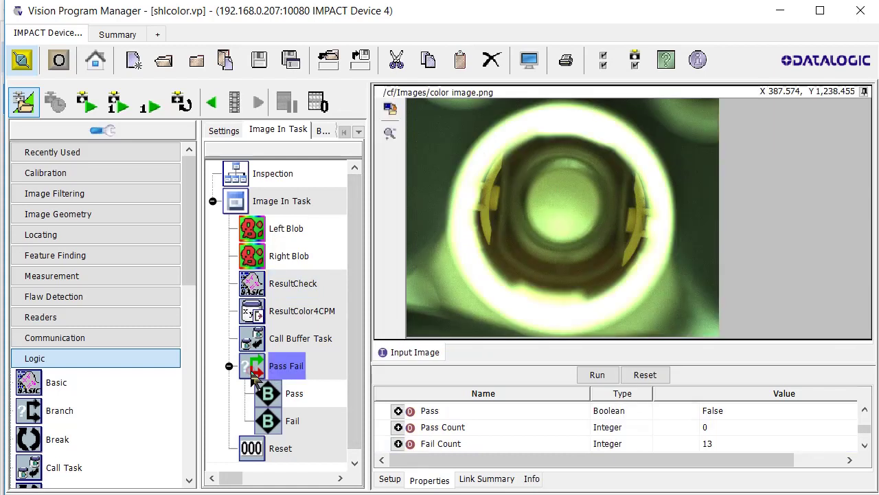
pyautogui.click(255, 281)
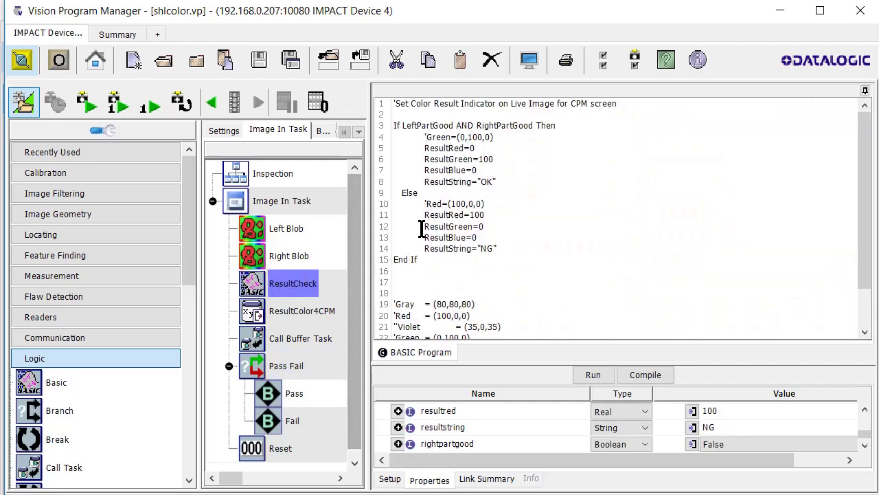
pyautogui.moveTo(422, 141); pyautogui.dragTo(513, 181)
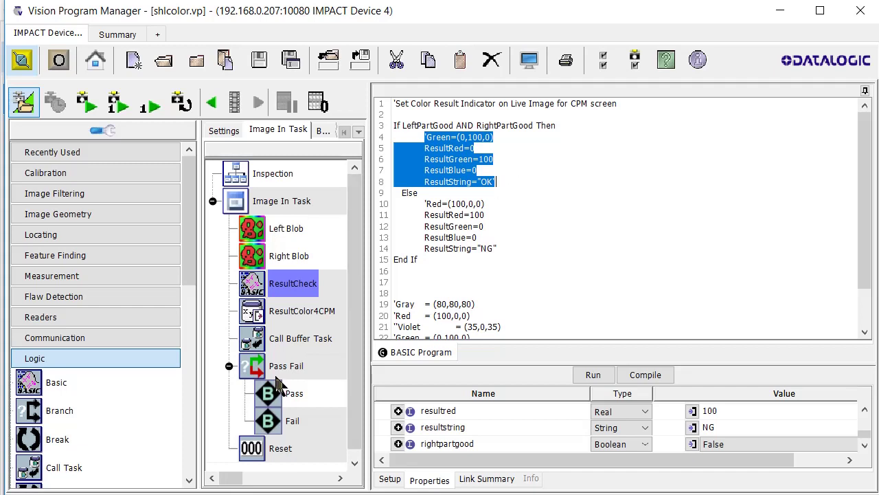
# Link ResultCheck's rightpartgood input to Right Blob's Passed result
pyautogui.click(468, 269)
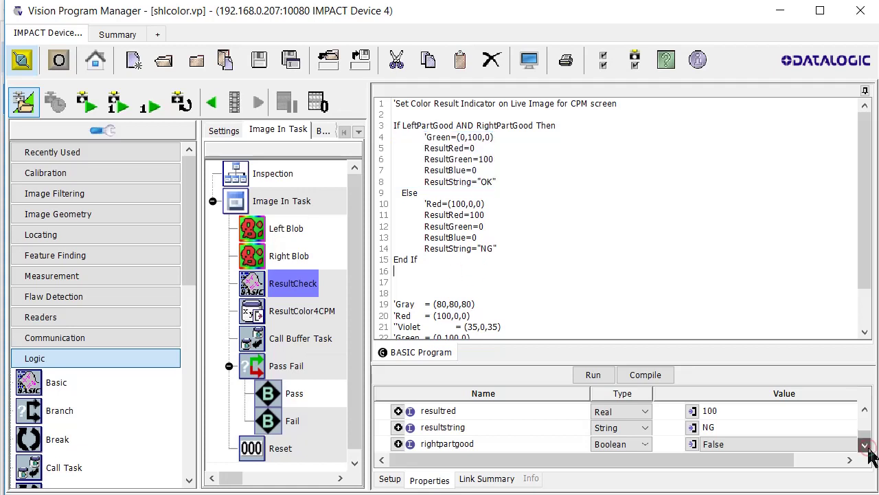
pyautogui.click(452, 445)
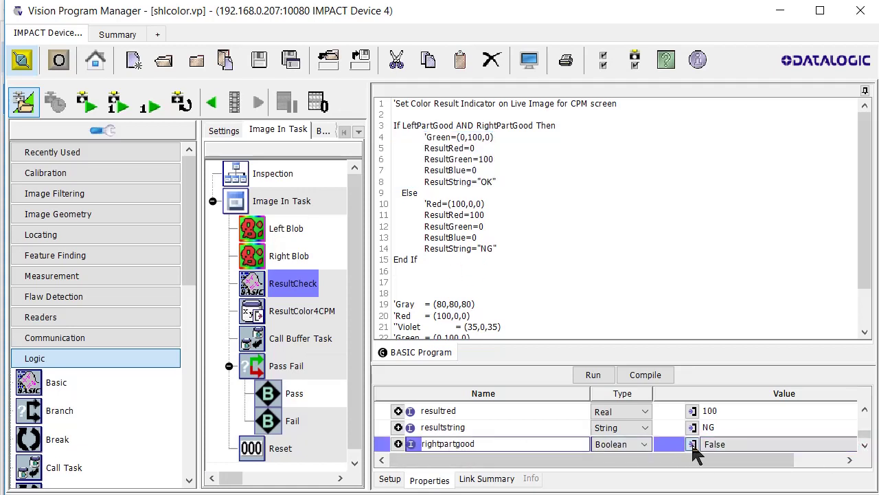
pyautogui.click(692, 444)
pyautogui.click(693, 446)
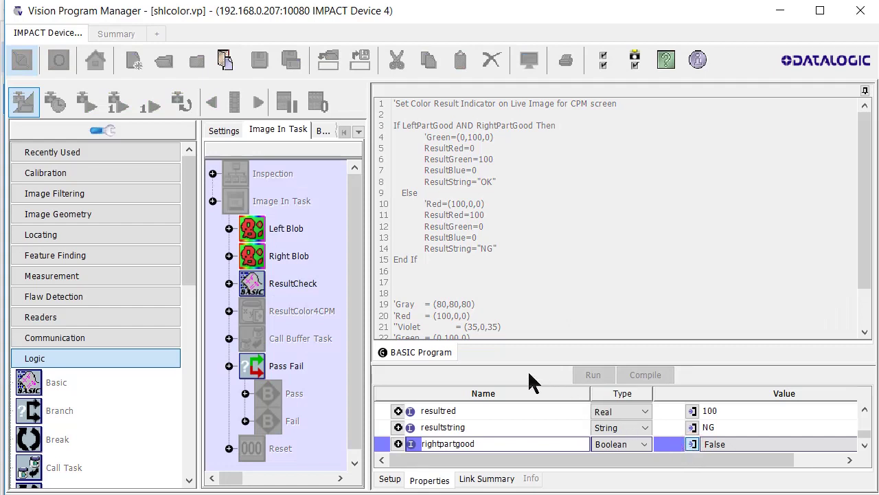
pyautogui.click(254, 259)
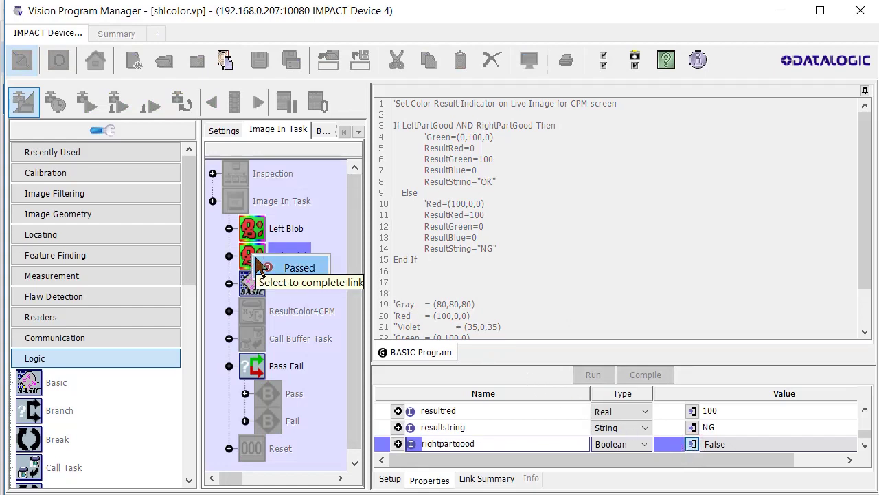
pyautogui.click(262, 268)
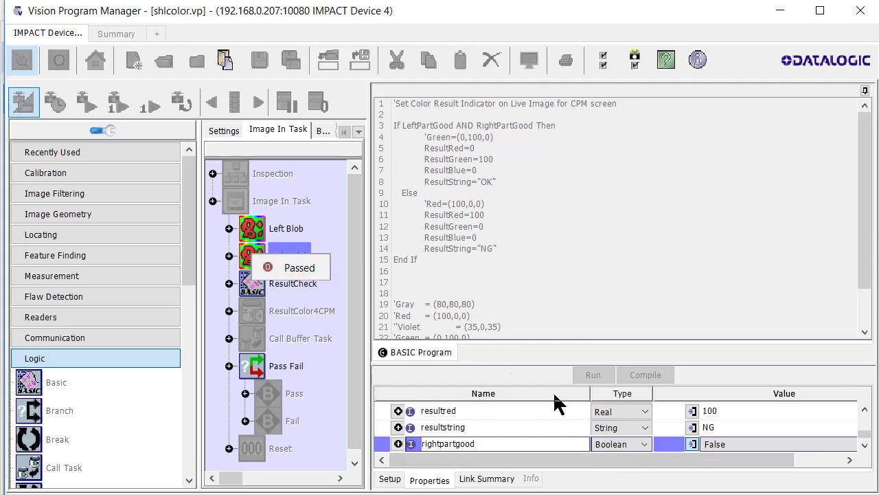
pyautogui.click(286, 271)
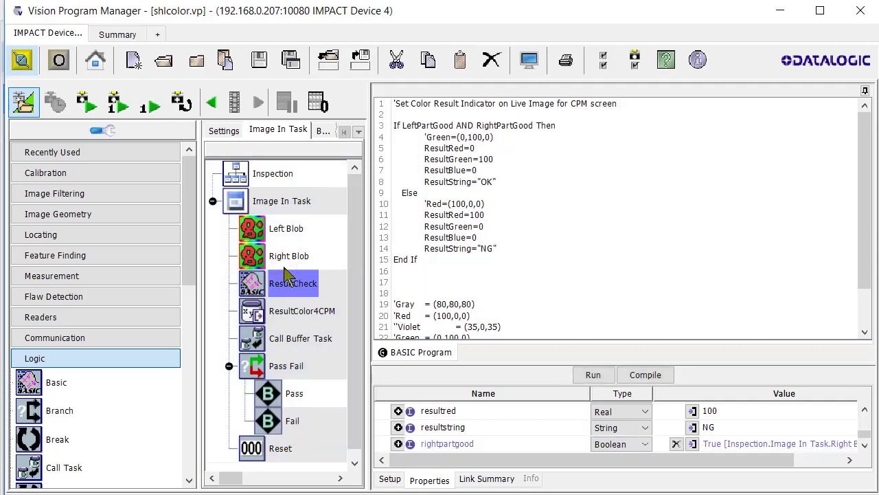
# Link the leftpartgood input to Left Blob's Passed output, now reading True
pyautogui.scroll(5, 532, 441)
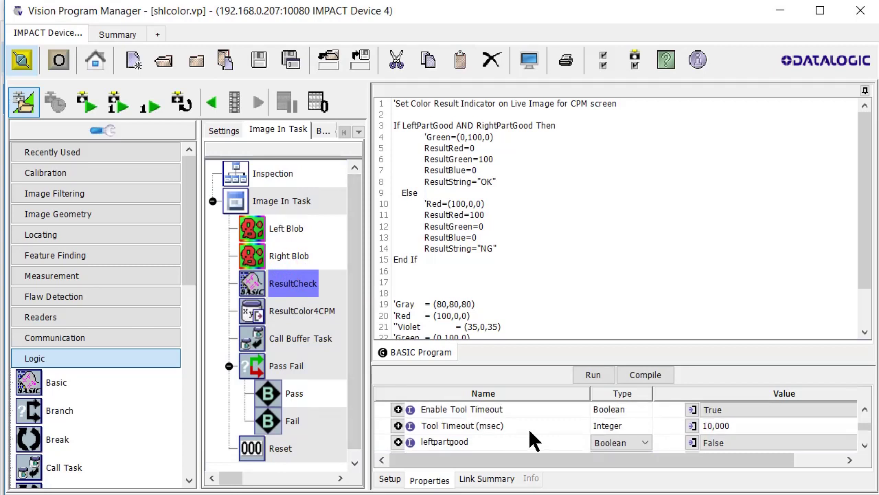
pyautogui.scroll(-1, 534, 440)
pyautogui.scroll(1, 509, 436)
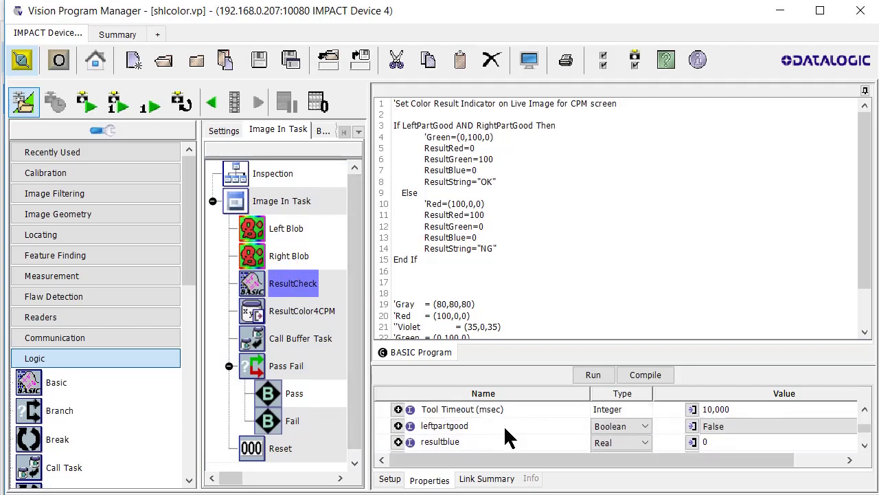
pyautogui.click(496, 426)
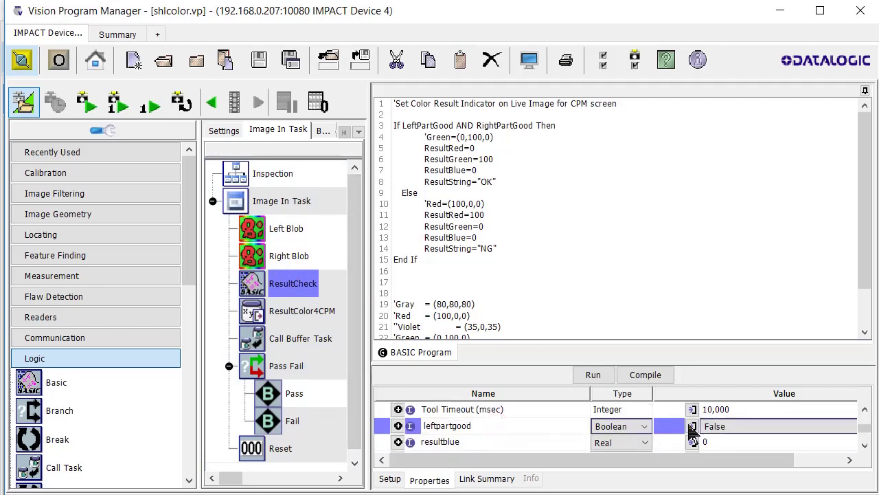
pyautogui.click(692, 426)
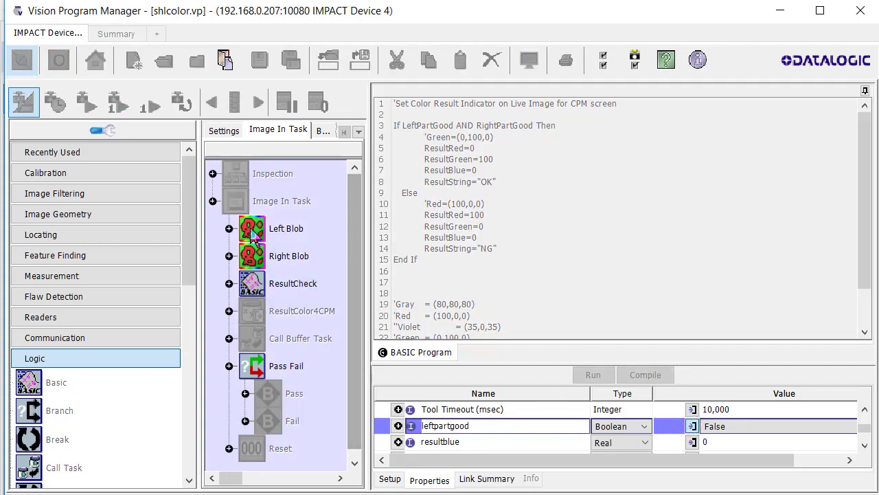
pyautogui.moveTo(251, 234)
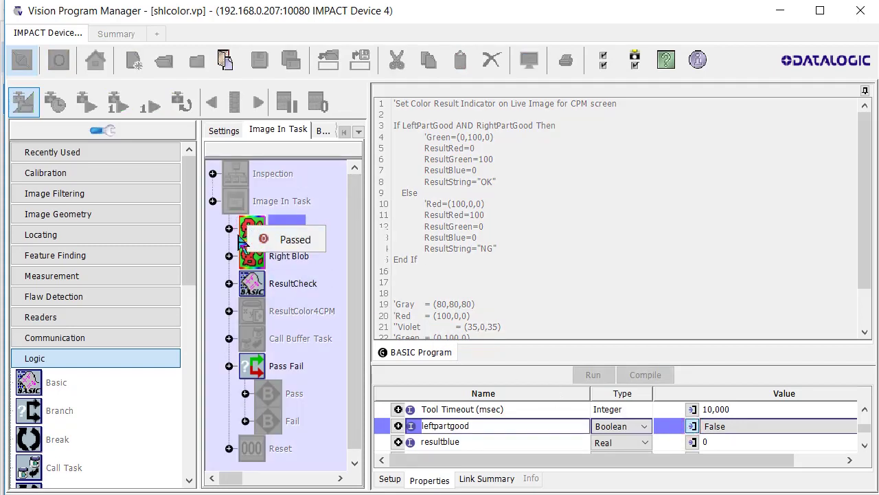
pyautogui.click(229, 228)
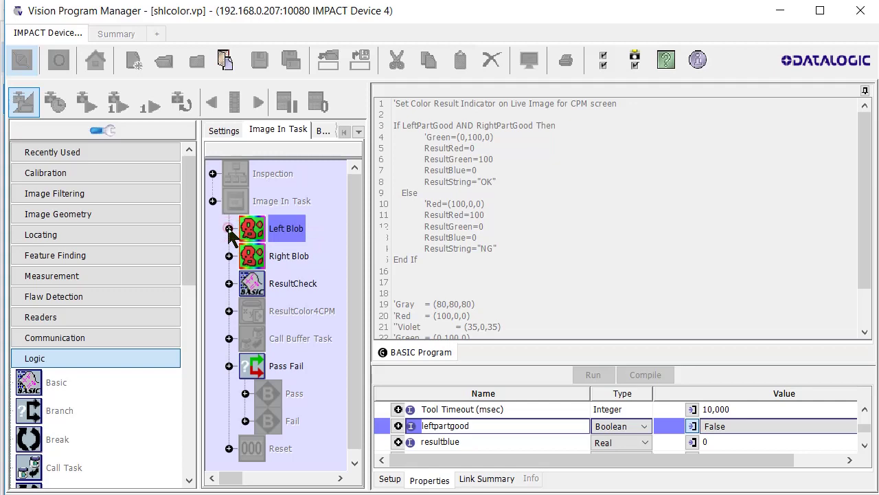
pyautogui.moveTo(350, 266); pyautogui.dragTo(352, 404)
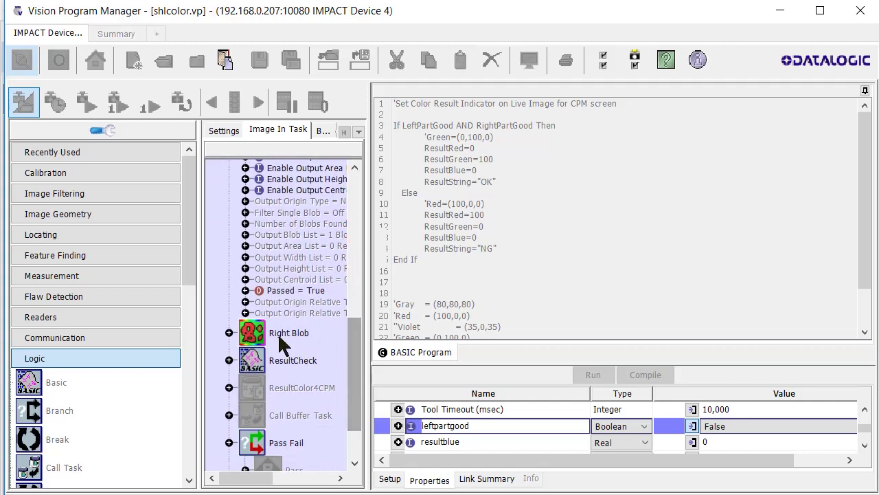
pyautogui.click(273, 291)
pyautogui.click(742, 430)
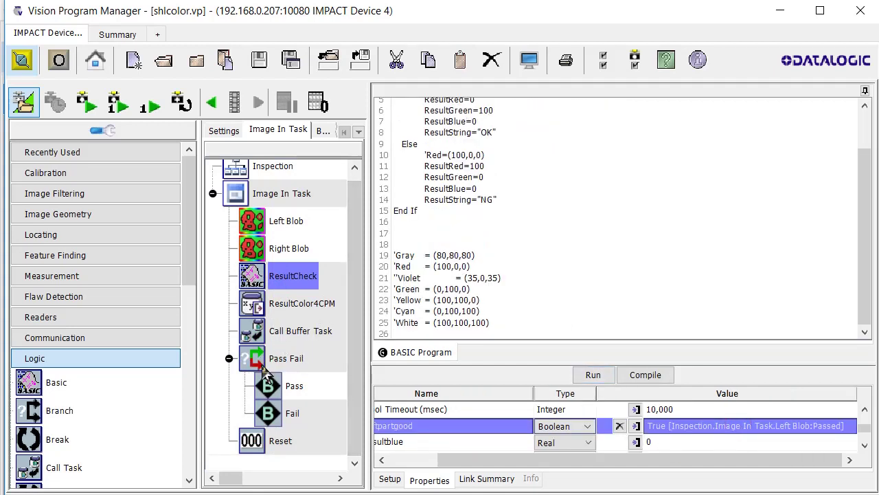
# In Control Panel Manager, refresh the Vision Device's program tree
pyautogui.click(256, 360)
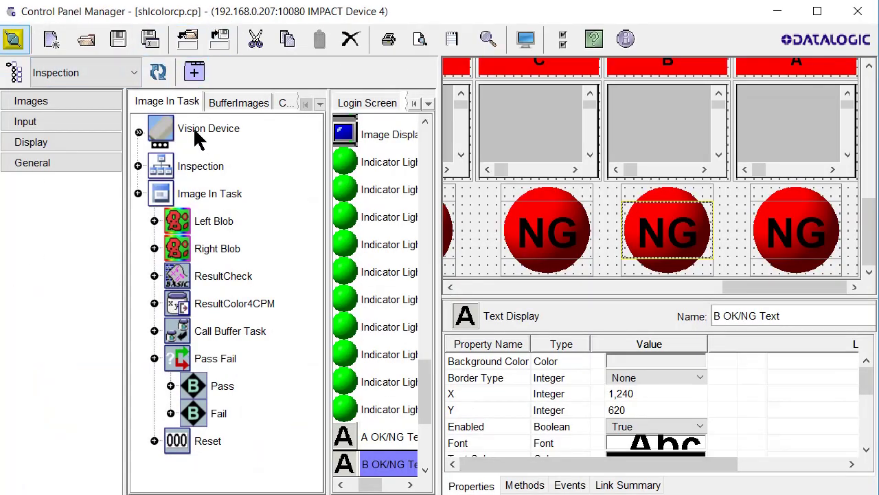
pyautogui.click(157, 132)
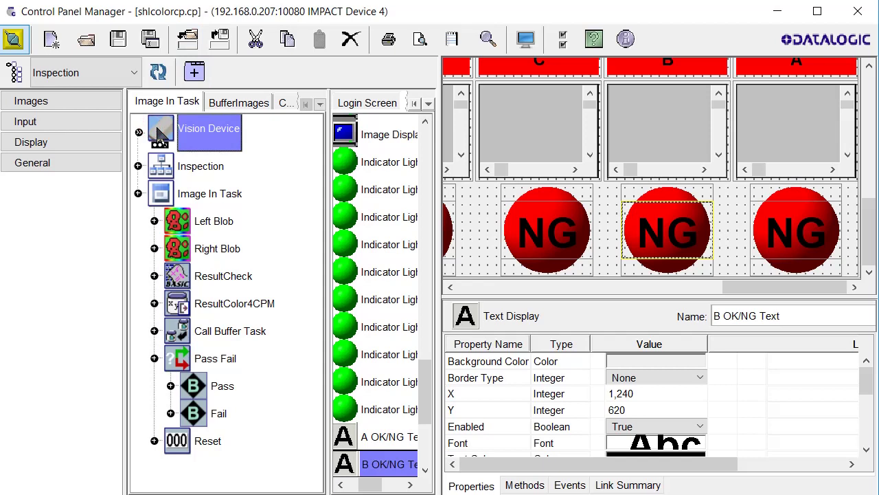
pyautogui.click(157, 76)
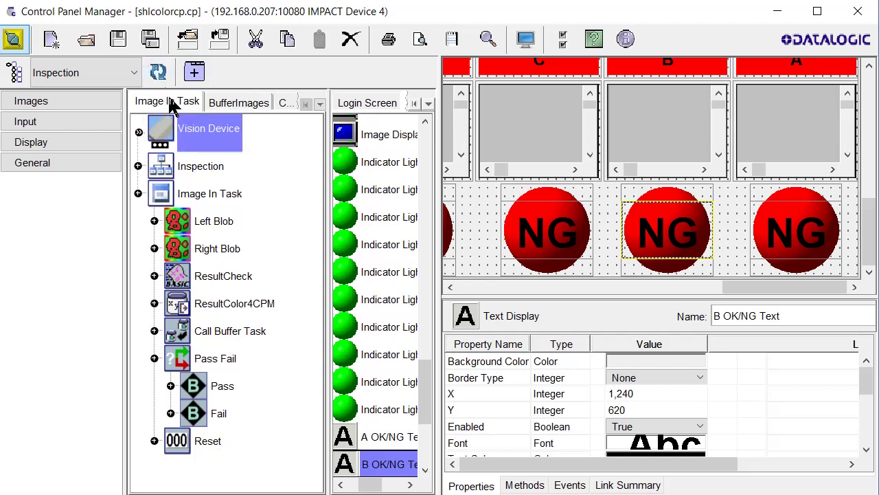
# Remove the existing connector link from C OK/NG Text's Text property
pyautogui.click(807, 236)
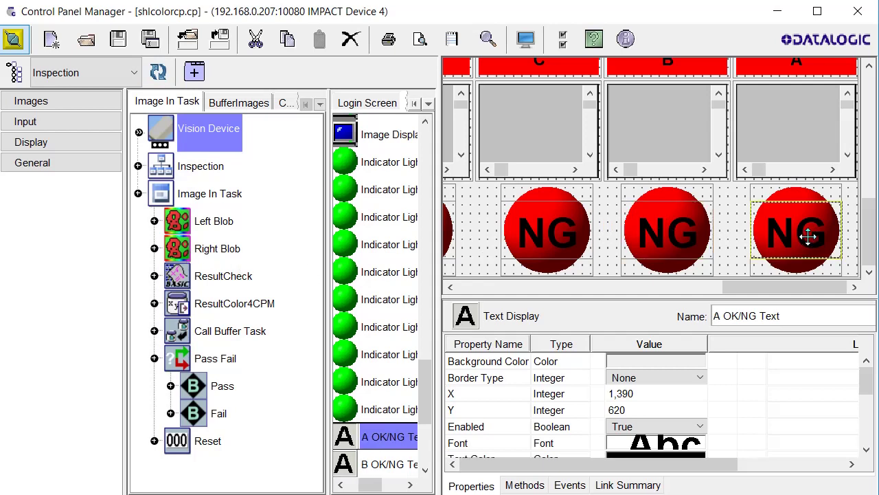
pyautogui.click(635, 218)
pyautogui.moveTo(865, 368); pyautogui.dragTo(865, 406)
pyautogui.click(533, 207)
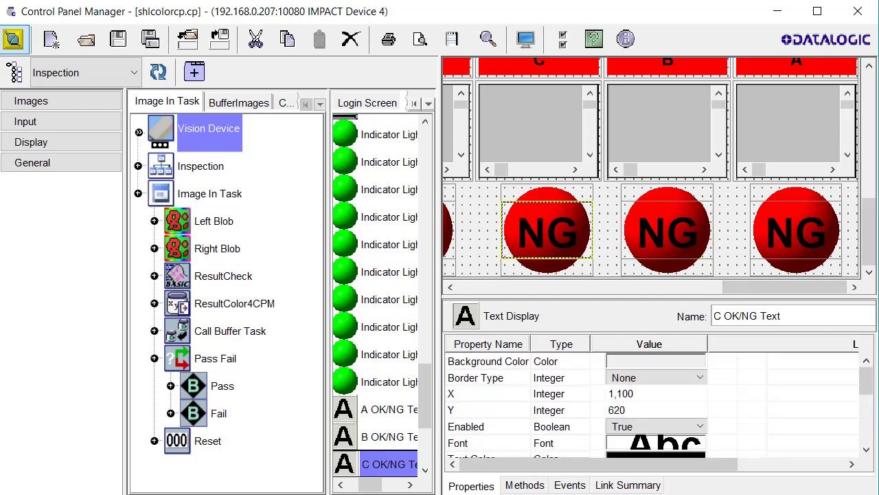
pyautogui.moveTo(866, 367); pyautogui.dragTo(849, 410)
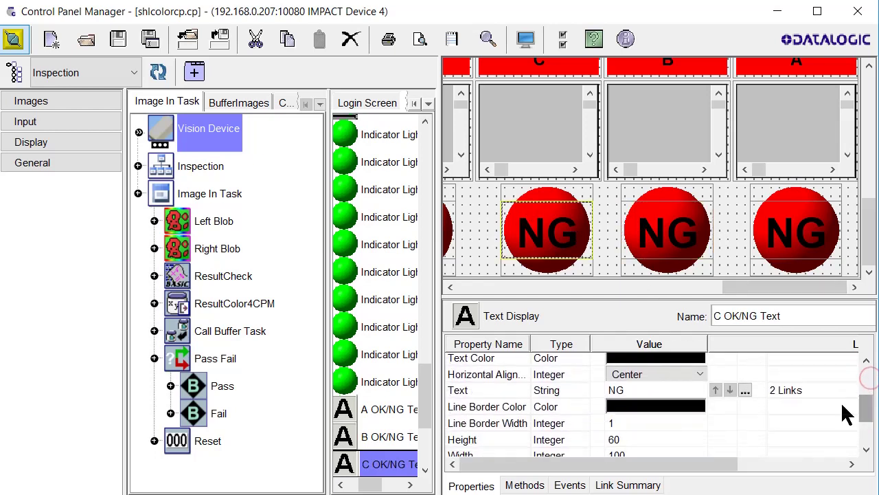
pyautogui.click(761, 389)
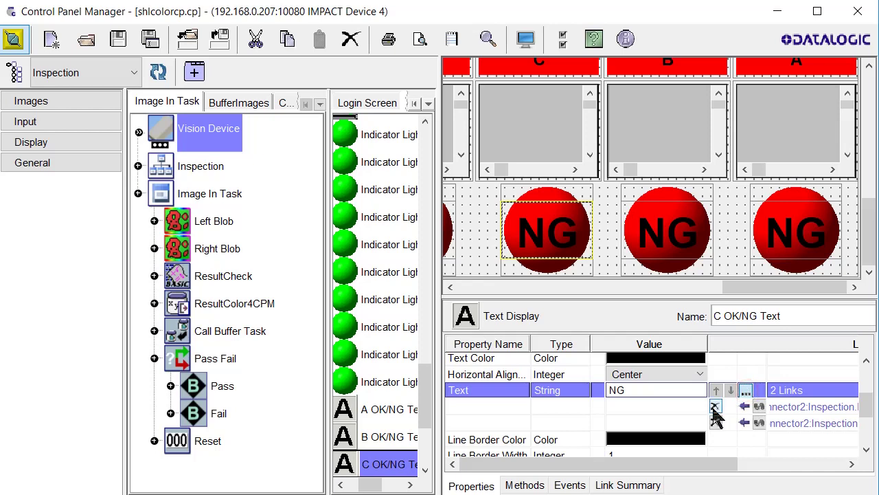
pyautogui.click(714, 407)
pyautogui.click(716, 391)
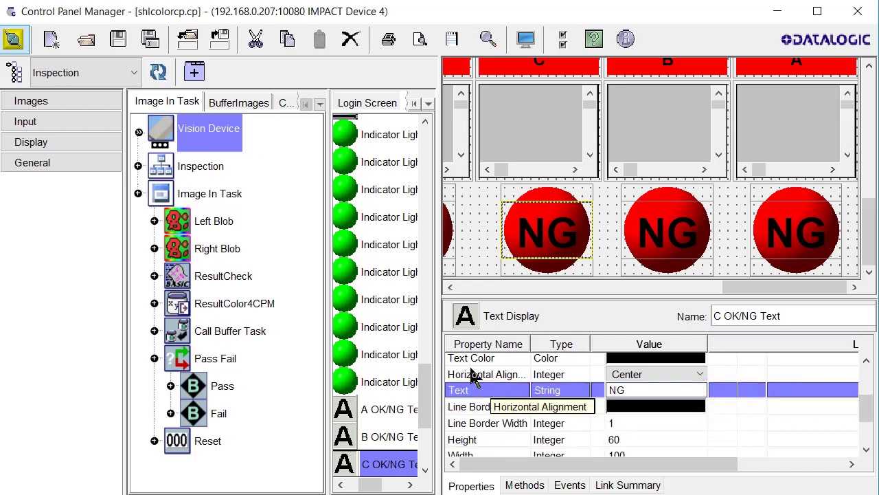
# Drag ResultString C's value from BufferImages onto C OK/NG Text and link it to Text
pyautogui.click(237, 105)
pyautogui.moveTo(314, 147); pyautogui.dragTo(315, 396)
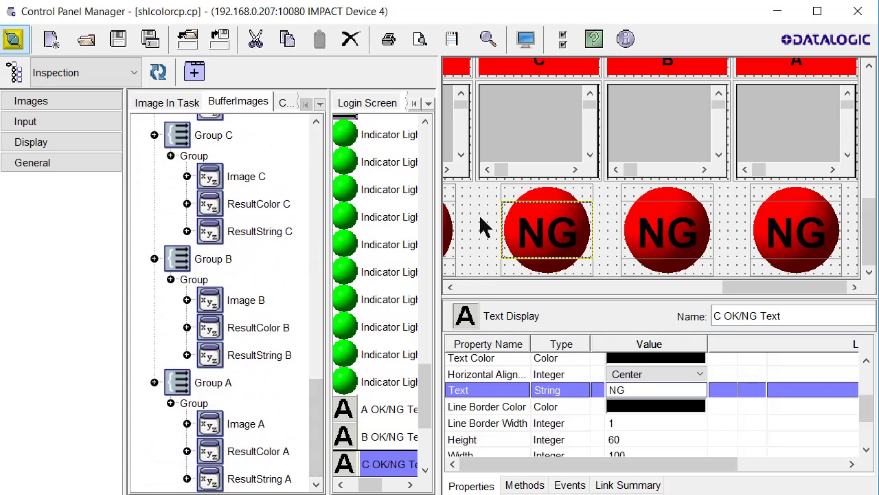
pyautogui.click(208, 234)
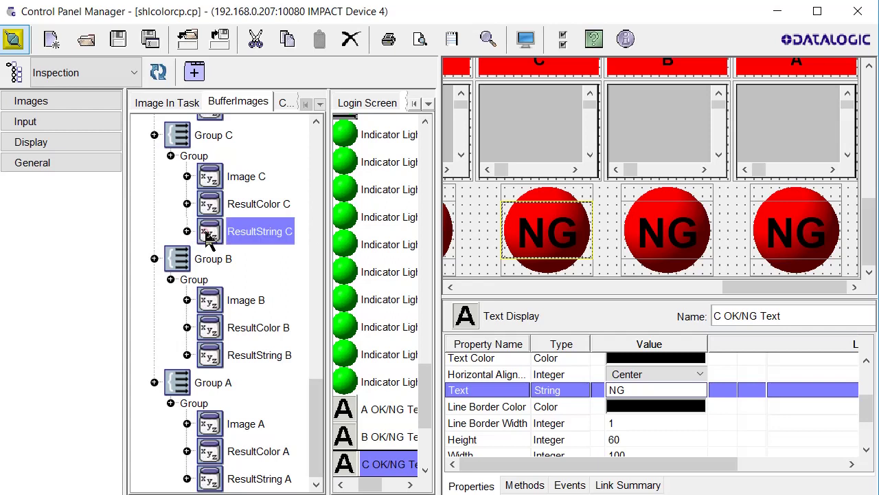
pyautogui.click(187, 231)
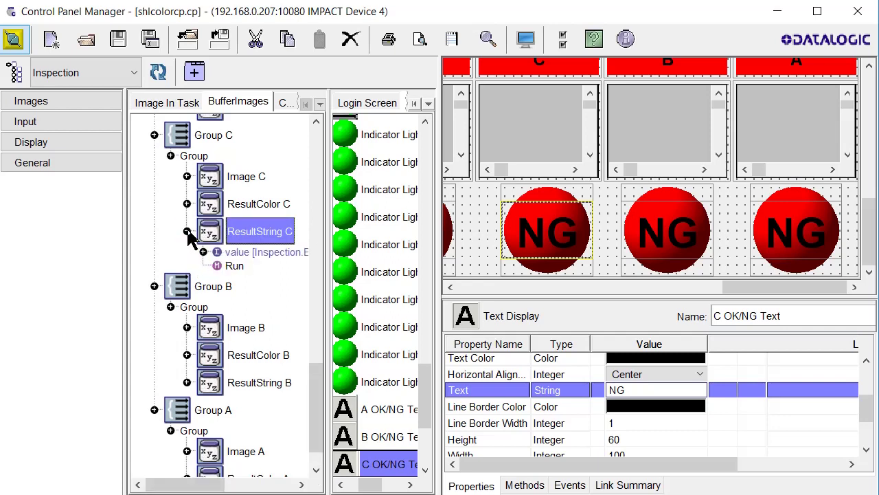
pyautogui.click(242, 254)
pyautogui.moveTo(242, 256); pyautogui.dragTo(248, 255)
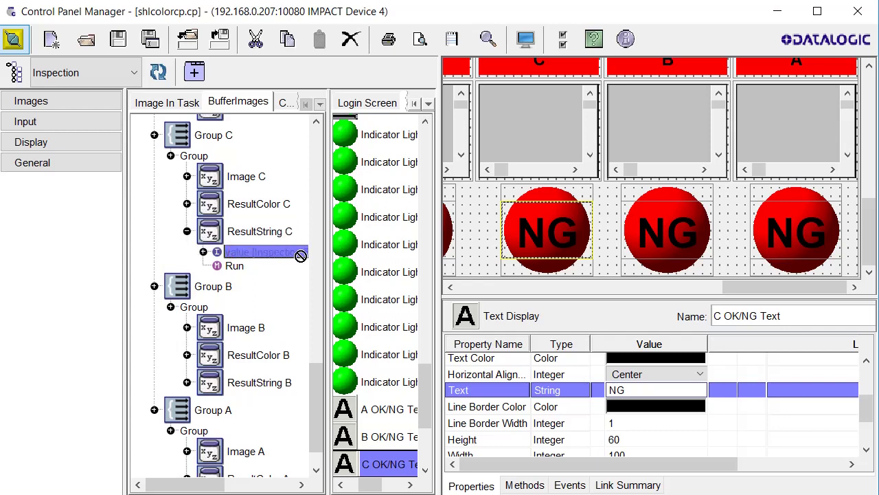
pyautogui.moveTo(322, 256); pyautogui.dragTo(448, 252)
pyautogui.moveTo(521, 237); pyautogui.dragTo(512, 230)
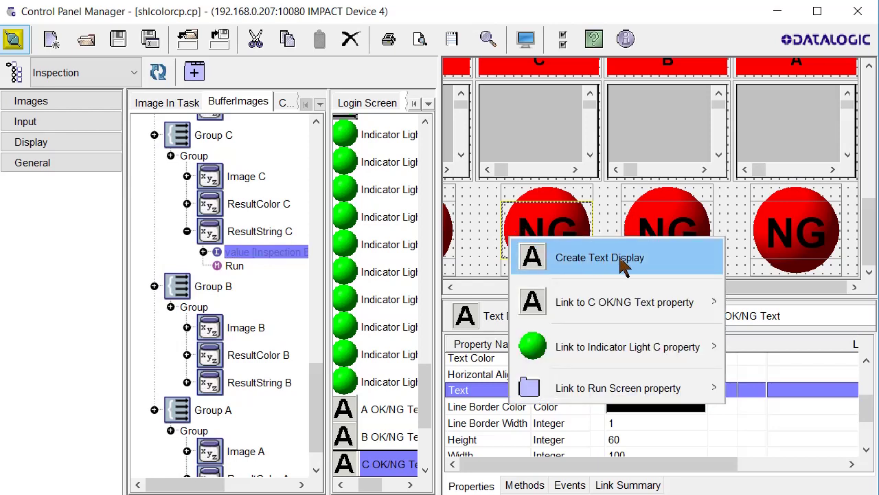
pyautogui.moveTo(608, 345)
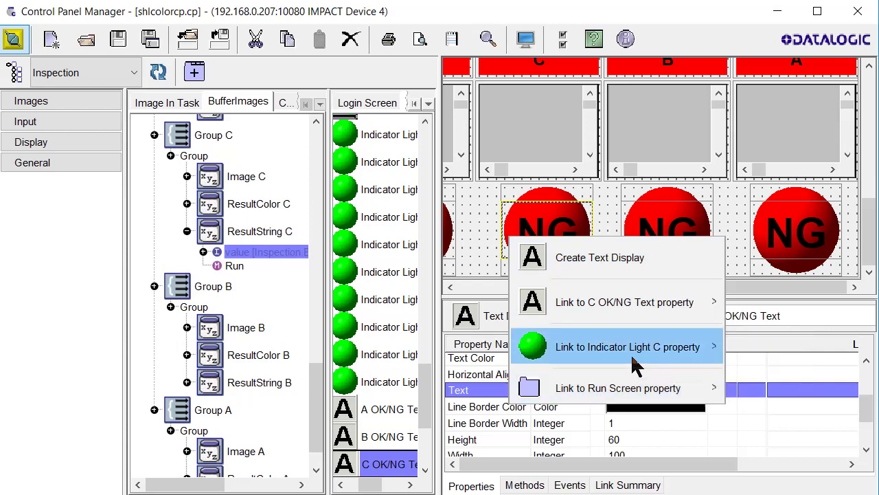
pyautogui.moveTo(595, 306)
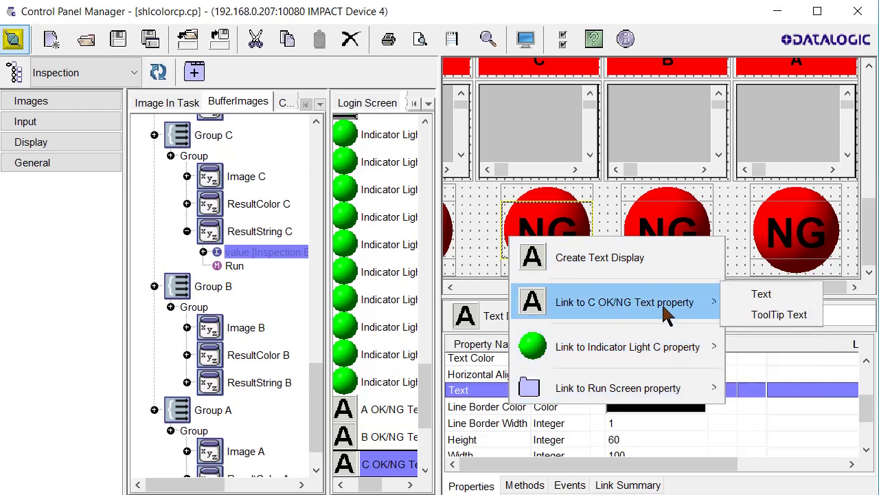
pyautogui.click(761, 295)
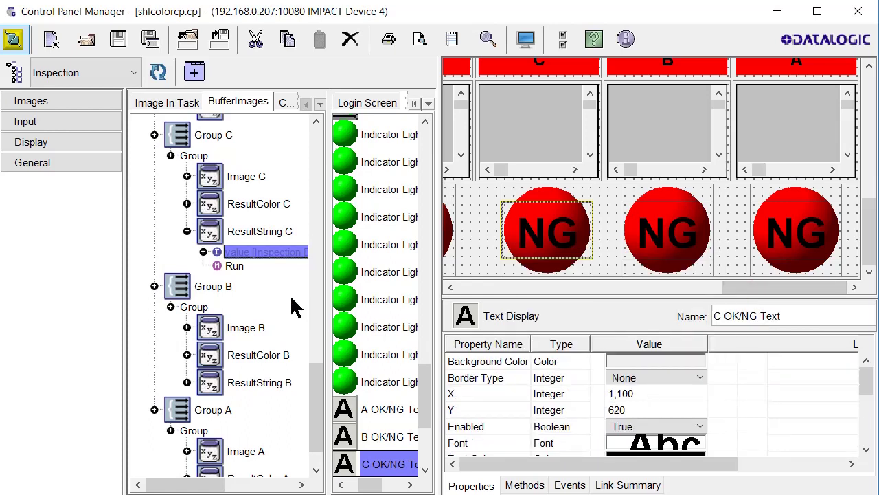
# Select Indicator Light A among the run-screen indicator lights
pyautogui.moveTo(742, 295); pyautogui.dragTo(585, 294)
pyautogui.click(607, 220)
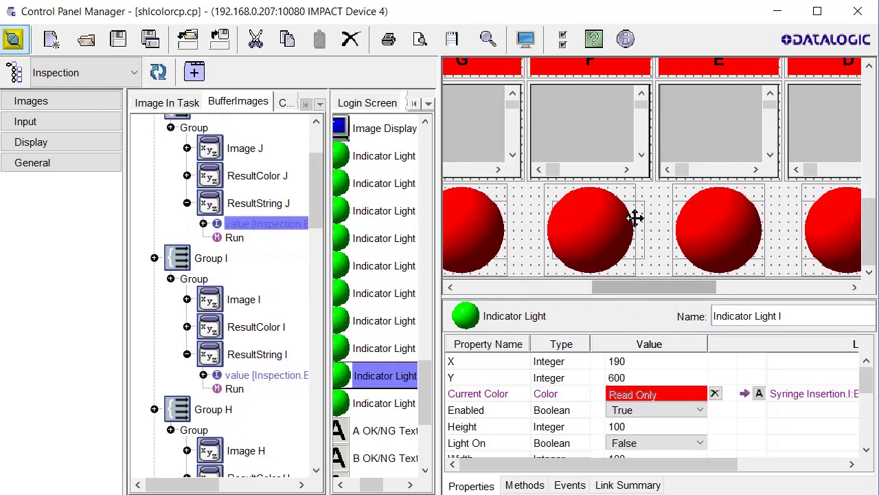
pyautogui.click(848, 231)
pyautogui.moveTo(667, 288); pyautogui.dragTo(796, 288)
pyautogui.click(796, 230)
pyautogui.scroll(-2, 858, 389)
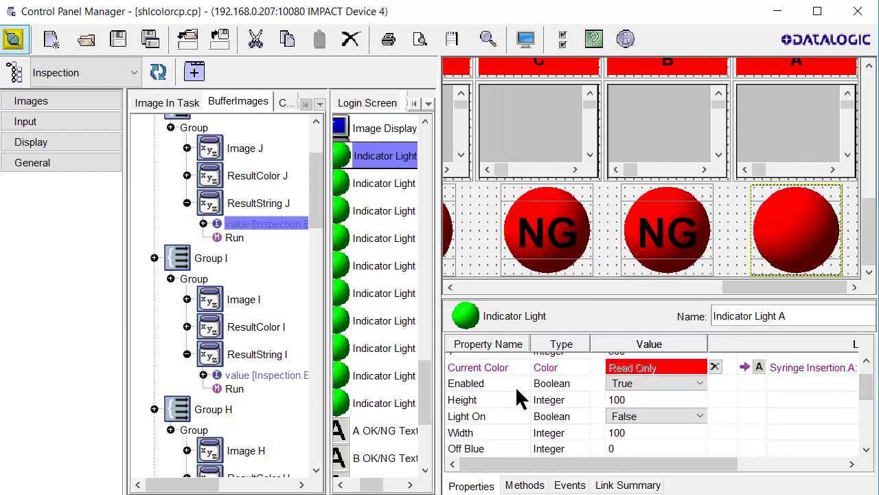
pyautogui.moveTo(863, 388); pyautogui.dragTo(867, 412)
# Remove the Syringe Insertion link from Indicator Light A's Current Color
pyautogui.click(818, 373)
pyautogui.click(805, 437)
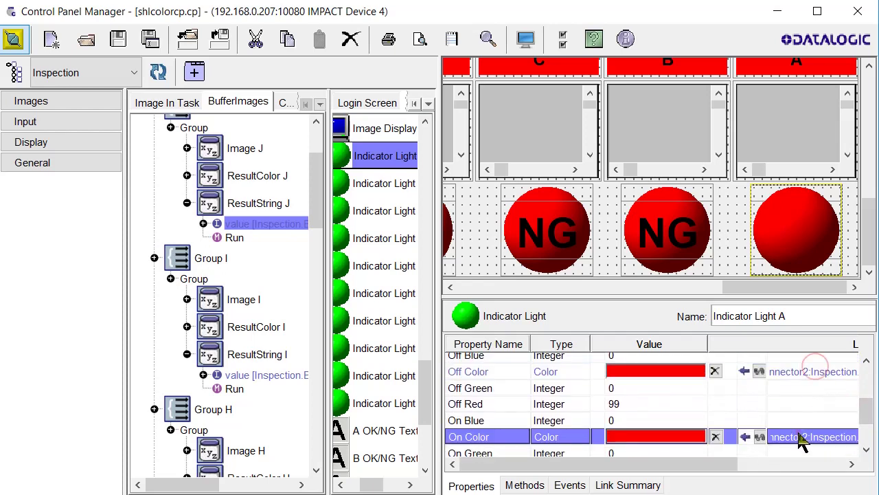
pyautogui.moveTo(867, 412); pyautogui.dragTo(866, 378)
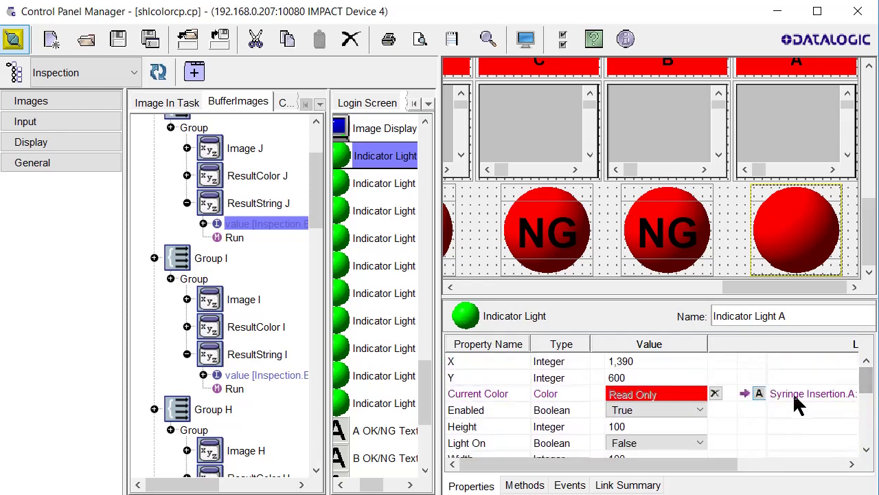
pyautogui.click(797, 396)
pyautogui.click(715, 397)
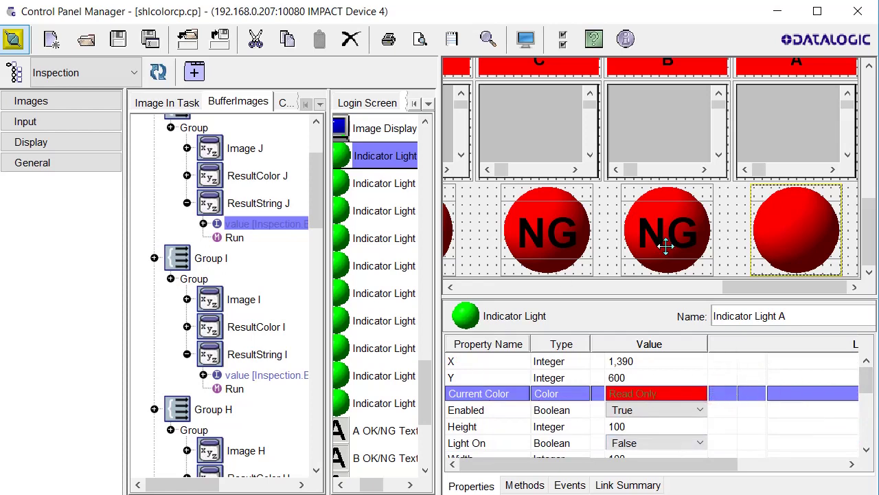
pyautogui.click(659, 195)
pyautogui.moveTo(735, 287); pyautogui.dragTo(678, 294)
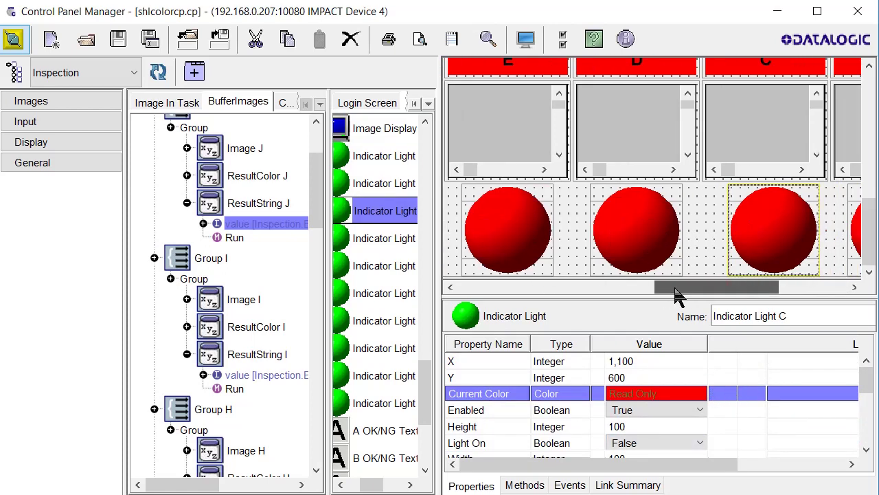
pyautogui.click(645, 191)
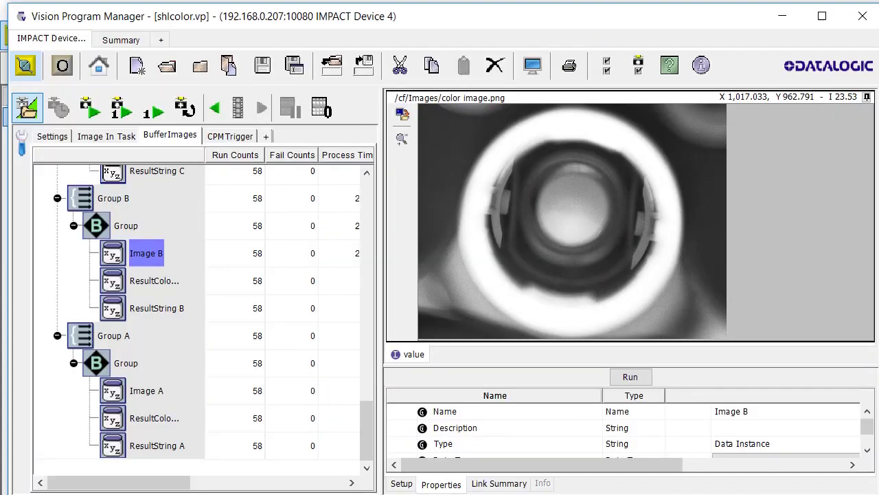
# Relink Image A's value from the Right Blob to Left Blob's Input Image in the Image In Task
pyautogui.click(147, 390)
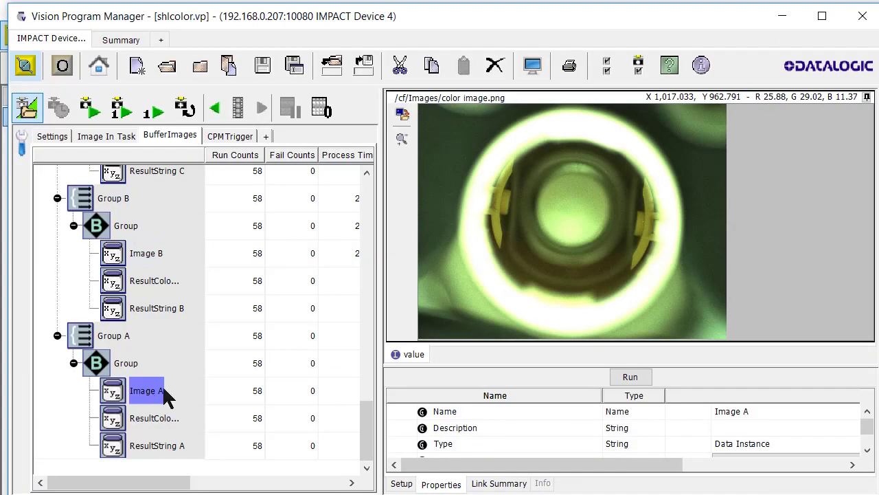
pyautogui.moveTo(865, 423); pyautogui.dragTo(869, 445)
pyautogui.click(802, 449)
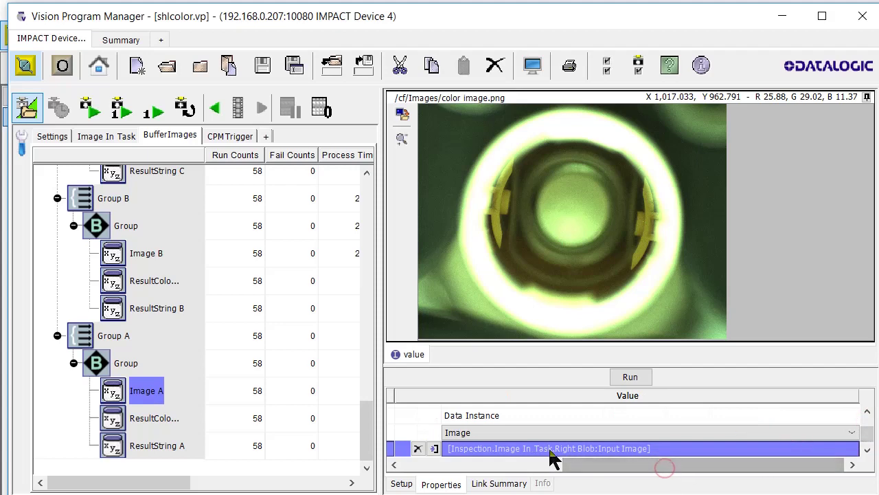
pyautogui.click(417, 448)
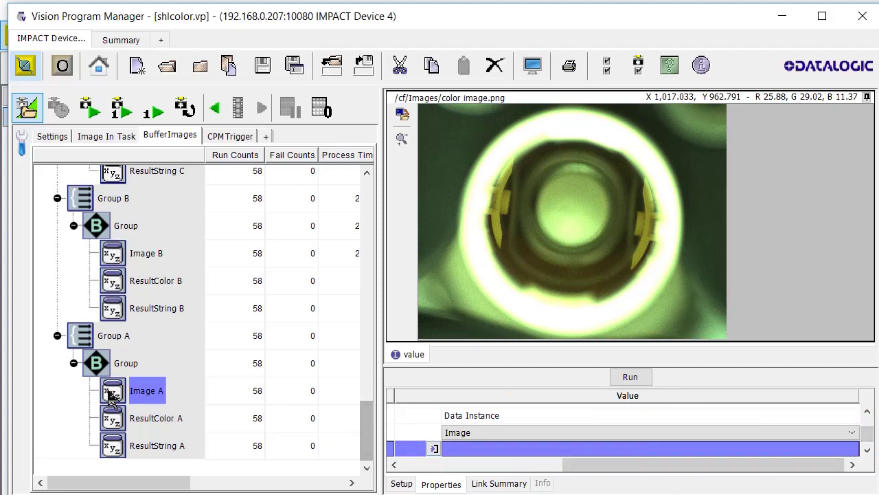
pyautogui.click(434, 448)
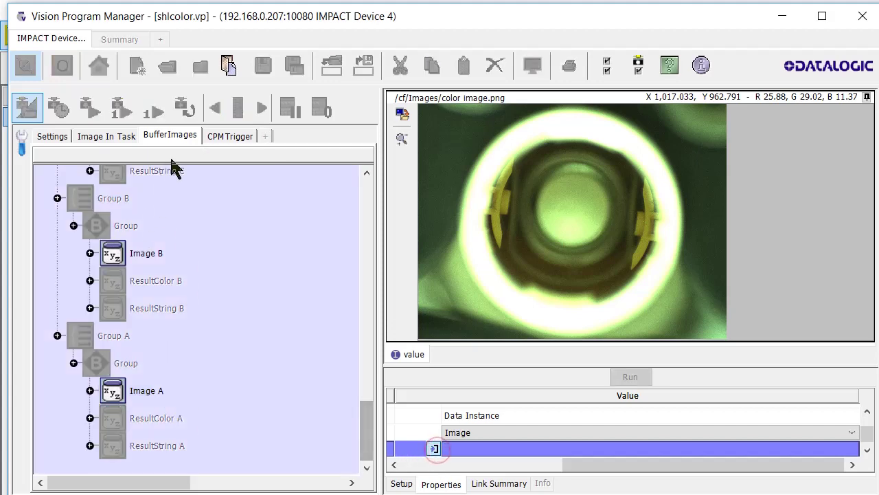
pyautogui.click(106, 136)
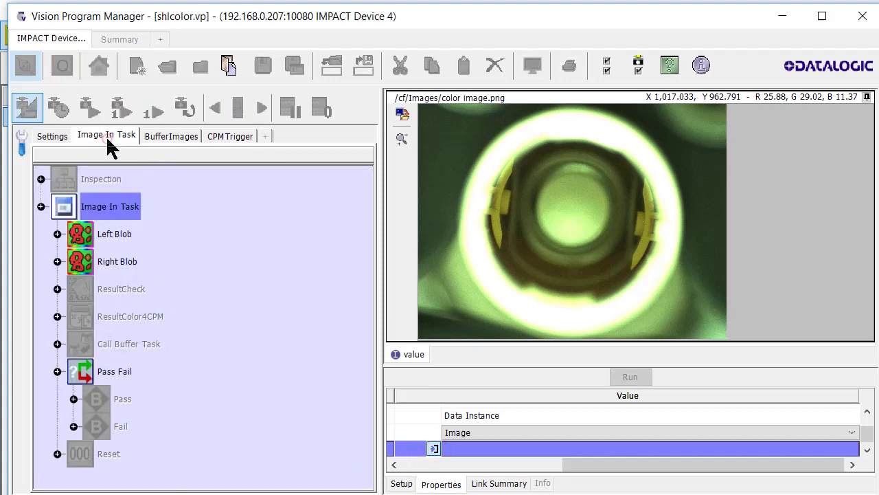
pyautogui.click(58, 234)
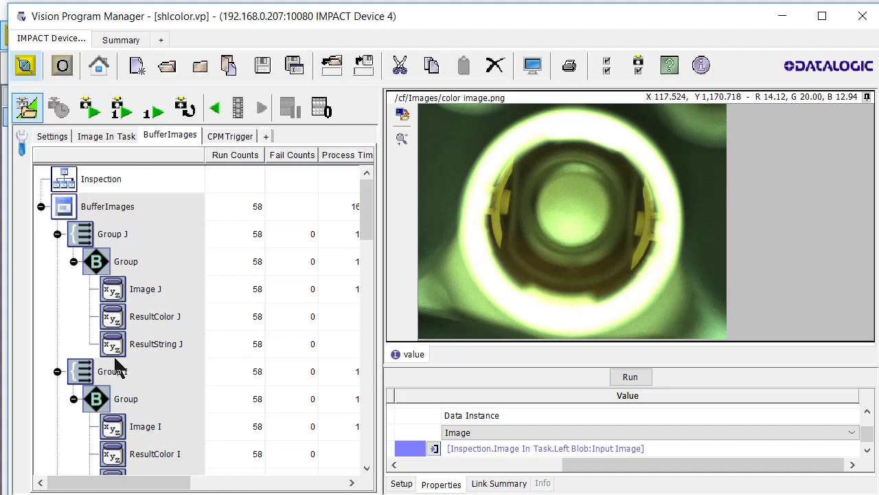
# Replace Image B's gray image link with a link to Image A's colour value
pyautogui.click(113, 292)
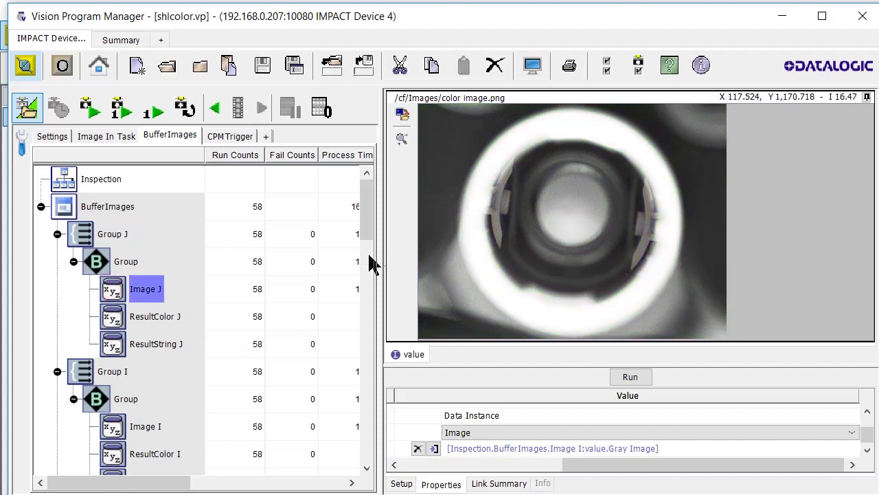
pyautogui.moveTo(369, 246); pyautogui.dragTo(359, 463)
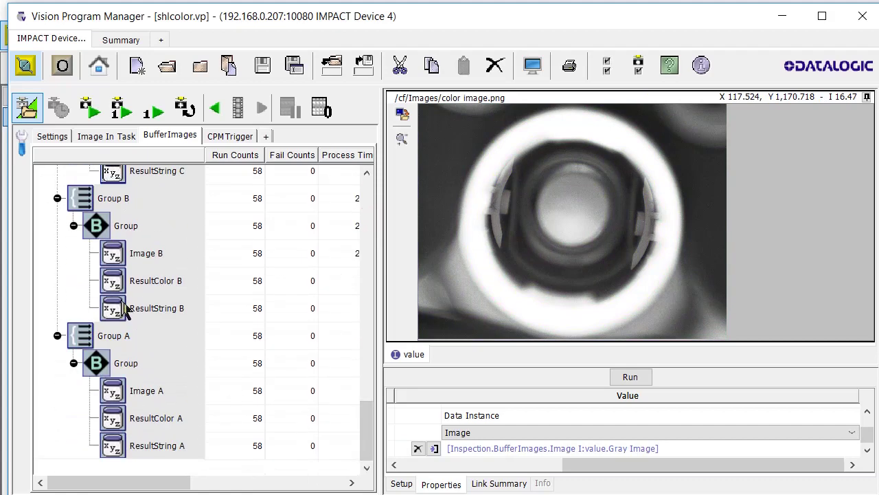
pyautogui.click(125, 261)
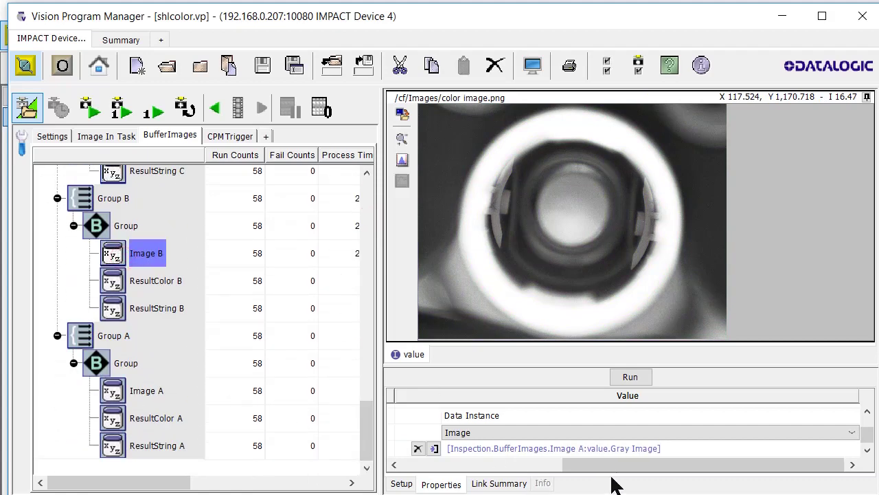
pyautogui.click(617, 450)
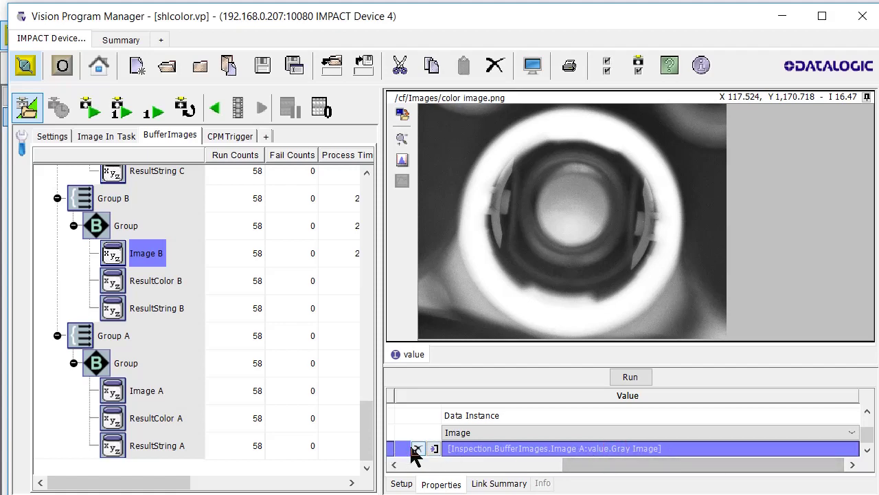
pyautogui.click(418, 448)
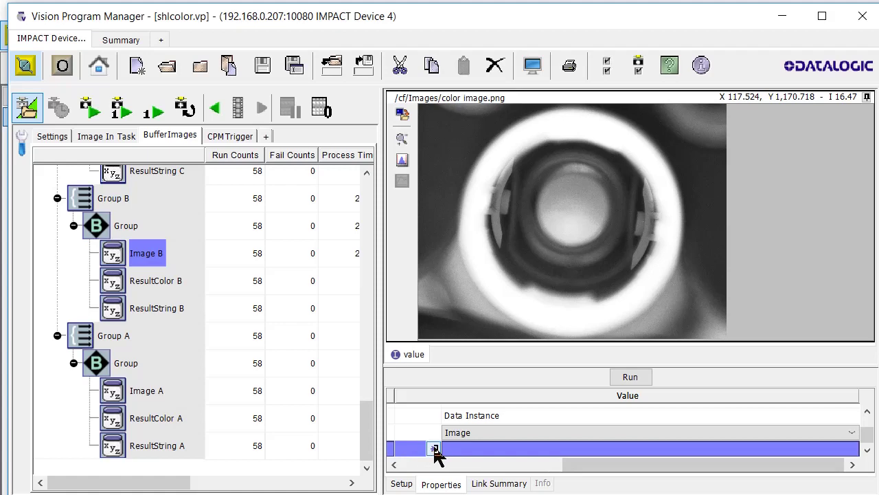
pyautogui.click(434, 448)
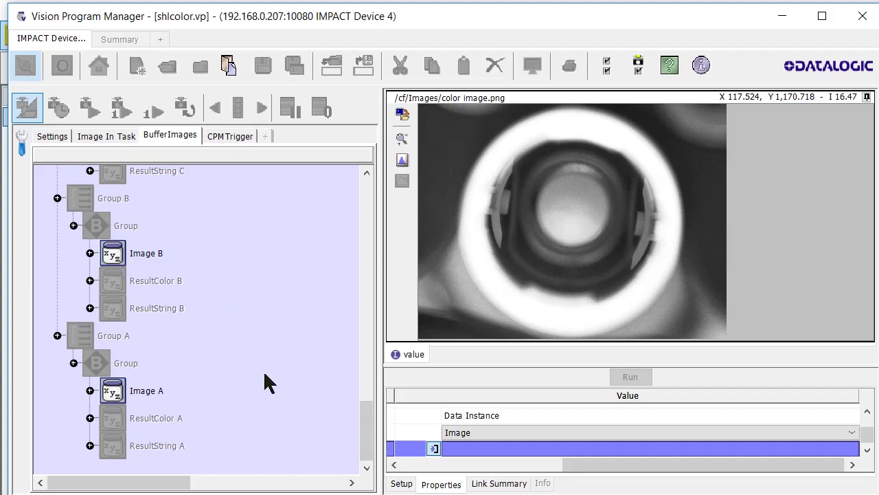
pyautogui.click(108, 402)
pyautogui.click(90, 391)
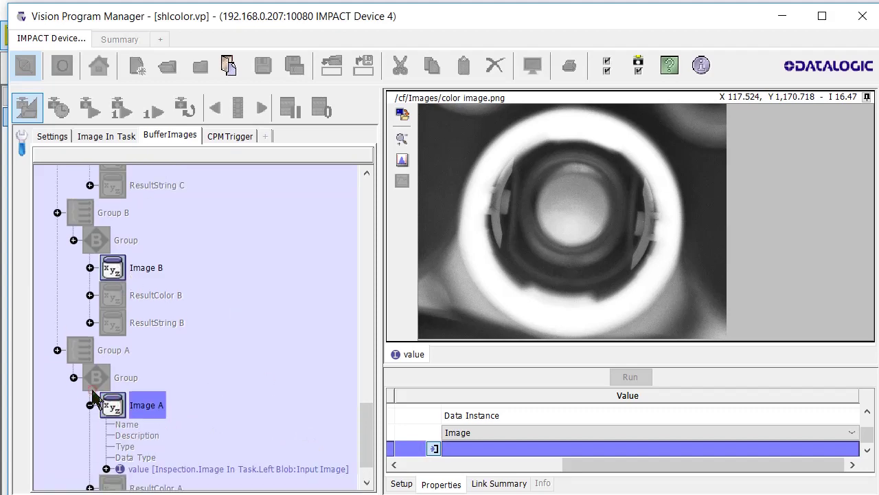
pyautogui.click(262, 473)
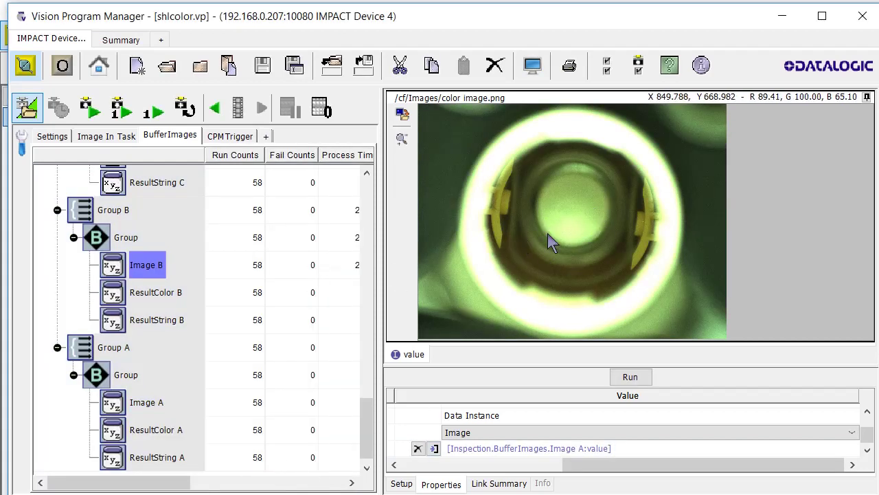
pyautogui.moveTo(366, 429); pyautogui.dragTo(383, 412)
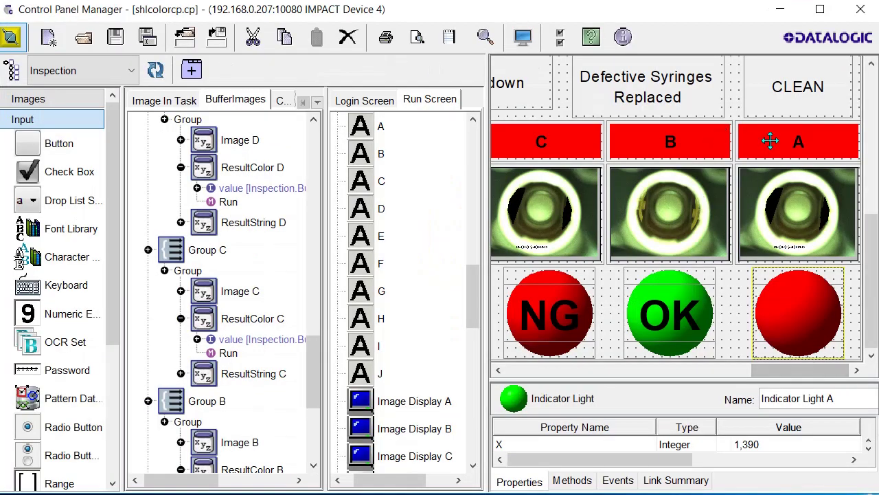
# Select labels A, B and C and the OK indicator light on the run screen
pyautogui.click(770, 141)
pyautogui.click(702, 140)
pyautogui.click(578, 137)
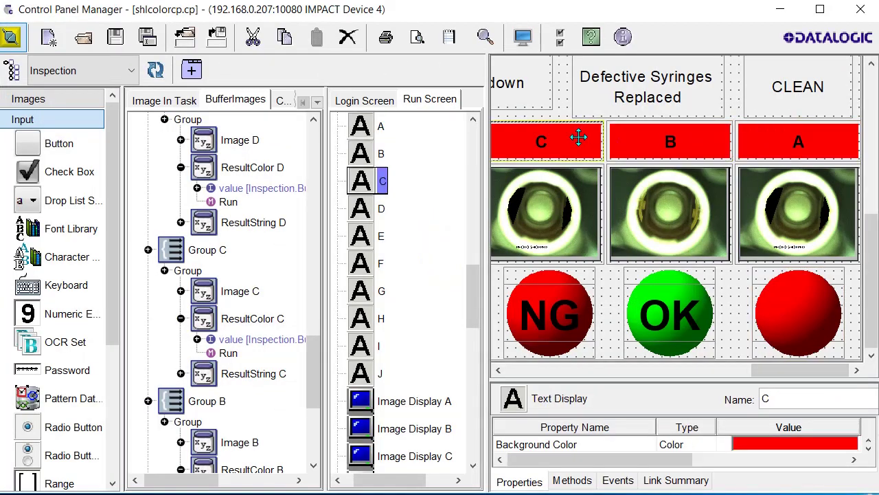
pyautogui.click(658, 283)
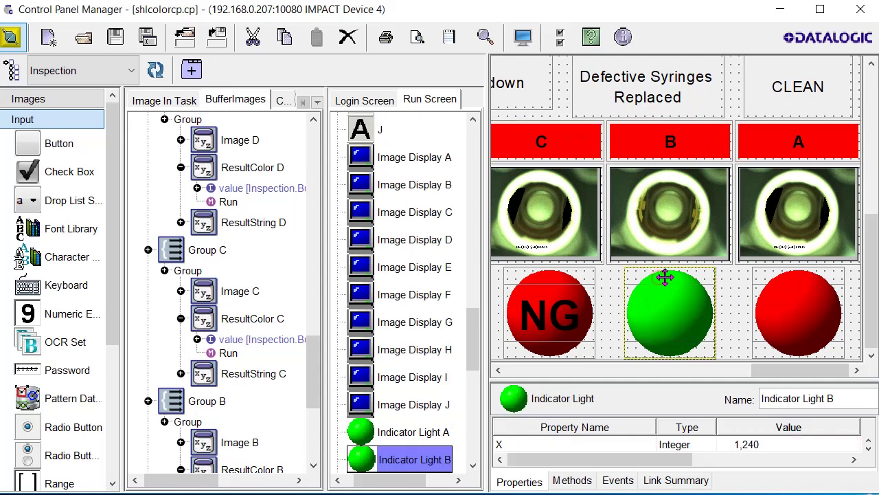
# Enlarge the Properties panel and select Indicator Light A to view its settings
pyautogui.scroll(-3, 867, 161)
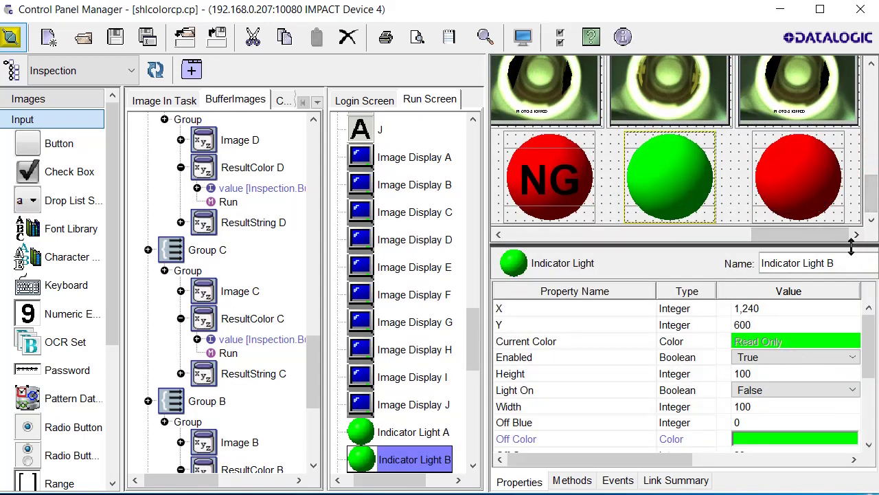
pyautogui.moveTo(852, 242); pyautogui.dragTo(857, 290)
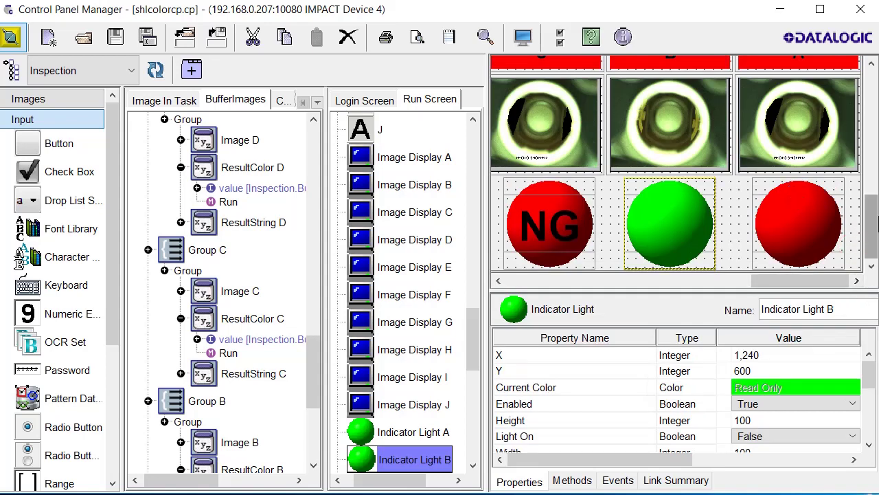
pyautogui.scroll(1, 823, 259)
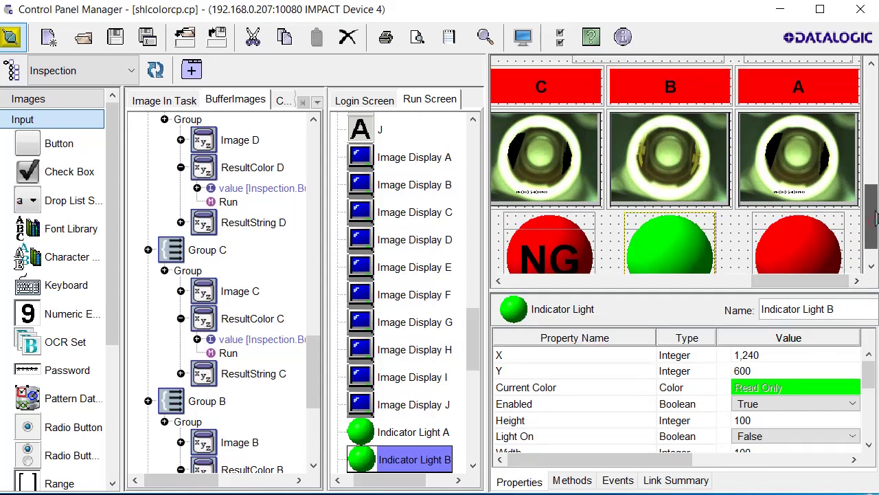
pyautogui.click(808, 93)
pyautogui.click(805, 241)
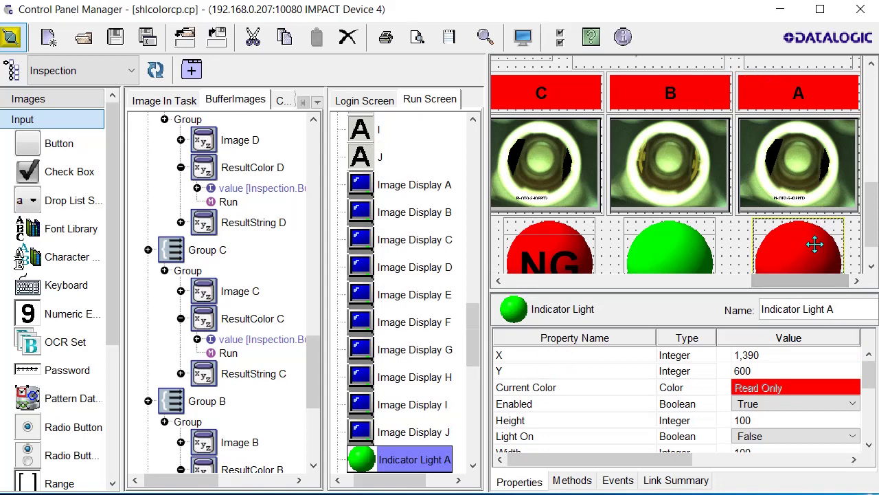
# Take Indicator Light A's red Off Color as the link source for label A's background
pyautogui.moveTo(867, 367); pyautogui.dragTo(772, 387)
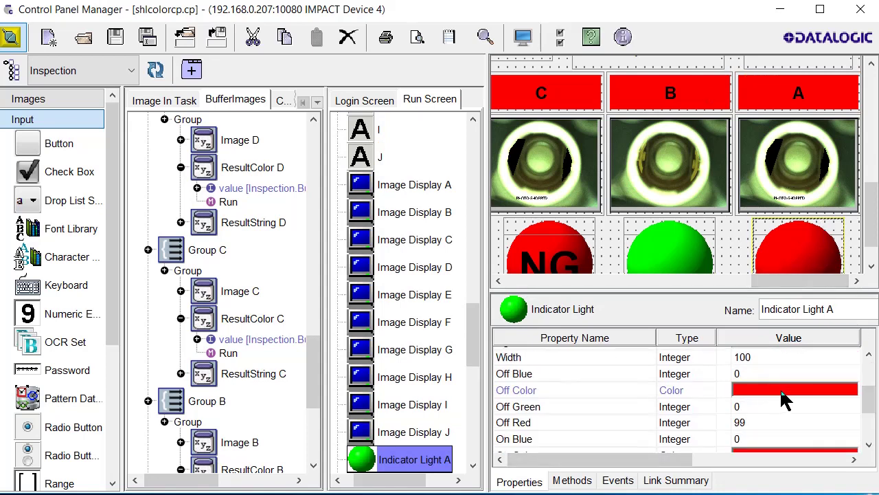
pyautogui.rightClick(782, 395)
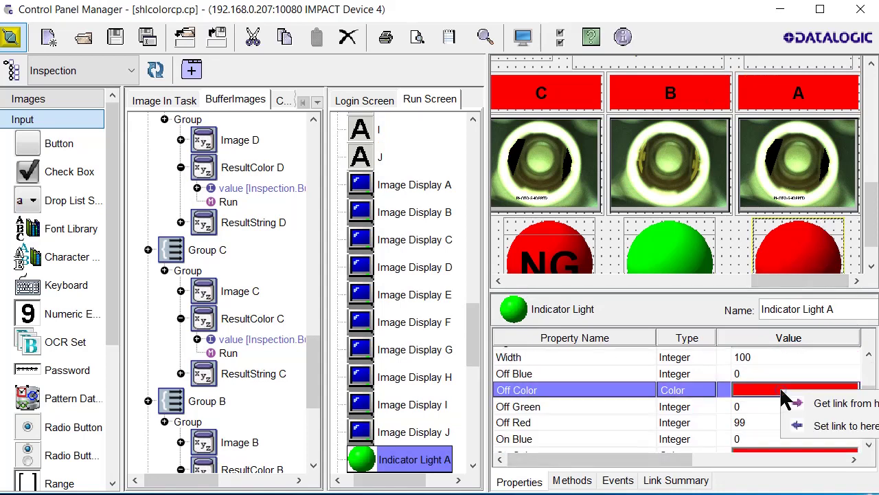
pyautogui.click(833, 405)
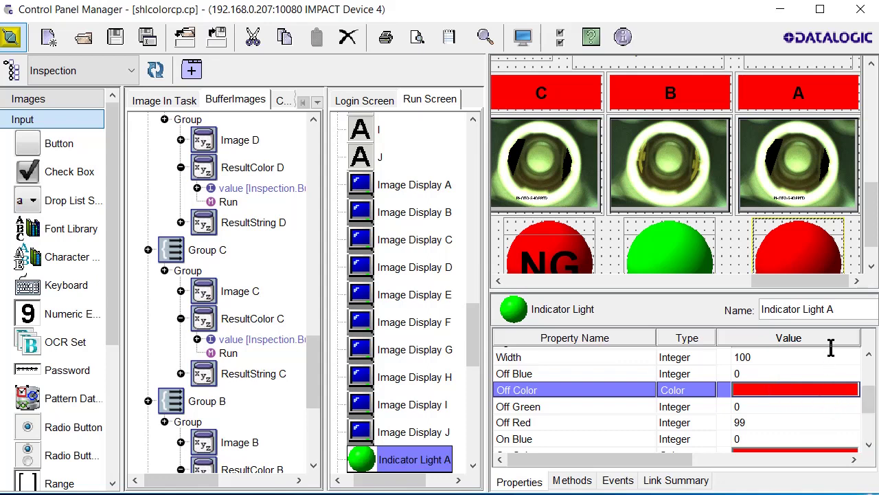
pyautogui.rightClick(769, 90)
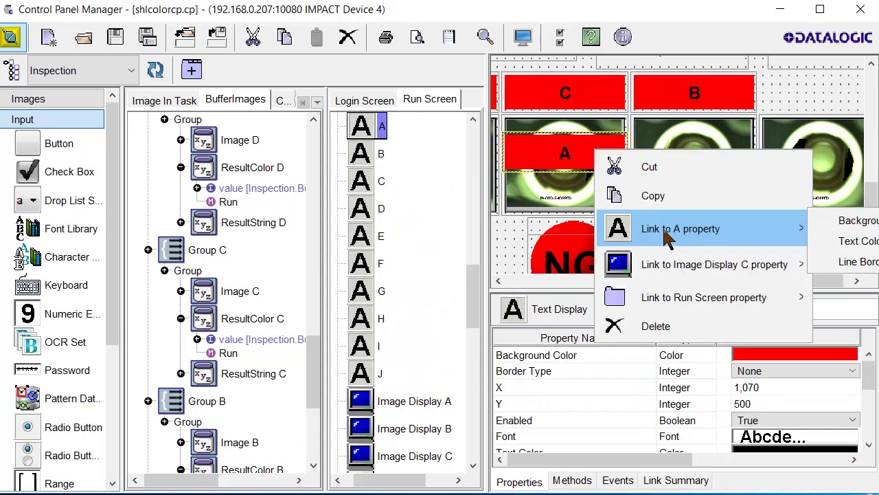
pyautogui.moveTo(800, 229)
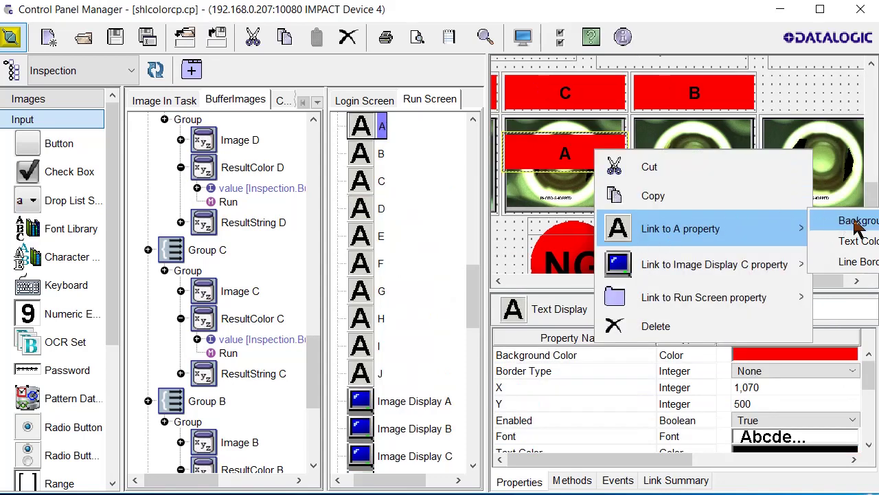